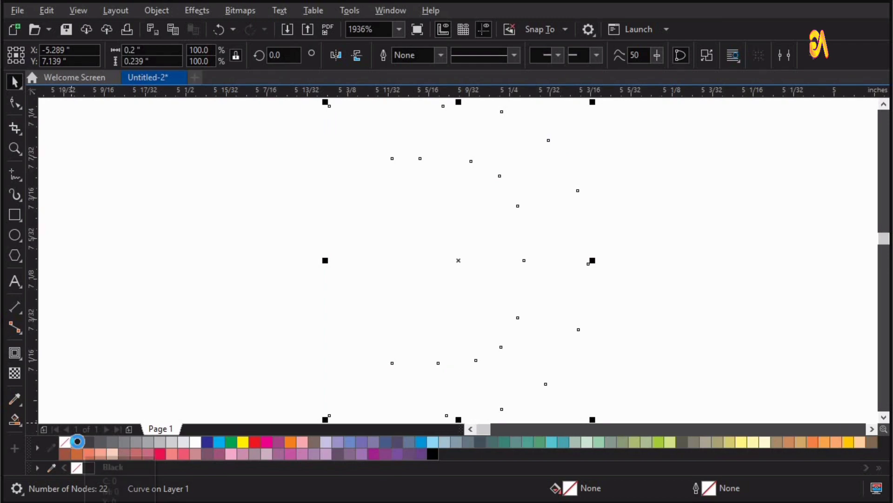
Give the letter D curve a black outline with Hairline width.
right_click(78, 446)
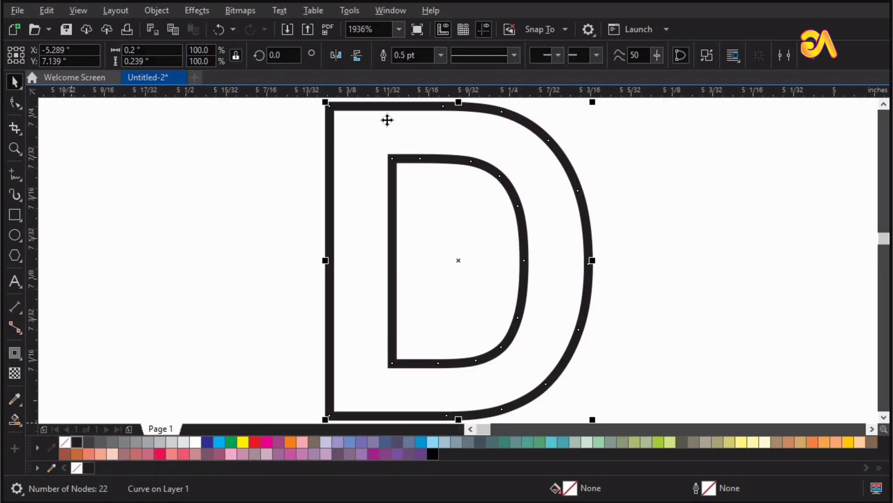
click(439, 64)
click(431, 80)
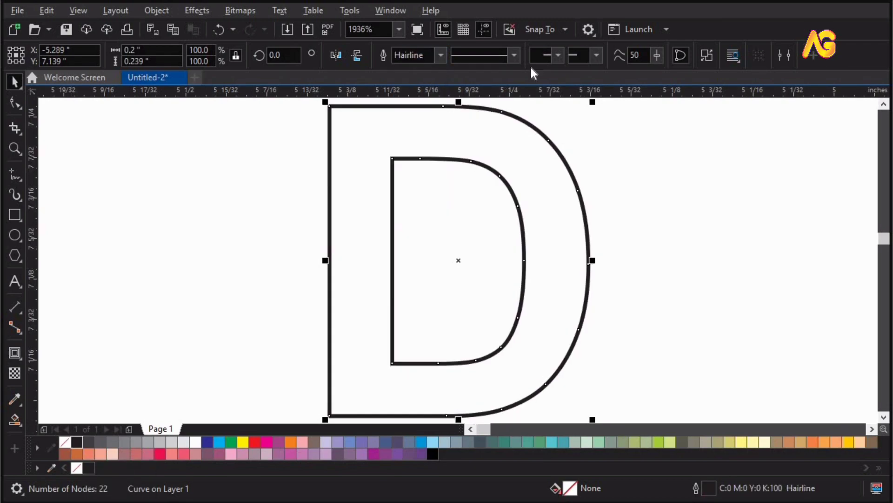
With object snapping on, duplicate the D horizontally so the copy's outer left edge aligns with the original's inner vertical edge.
click(550, 28)
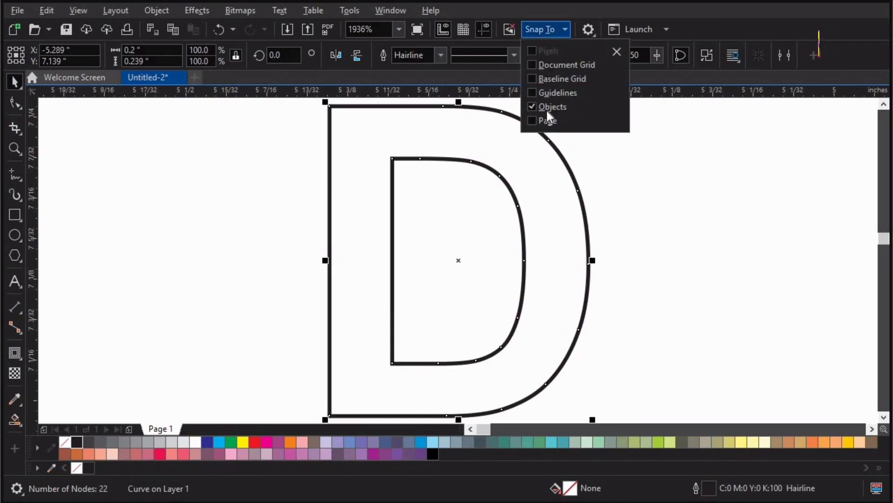
click(779, 213)
click(333, 159)
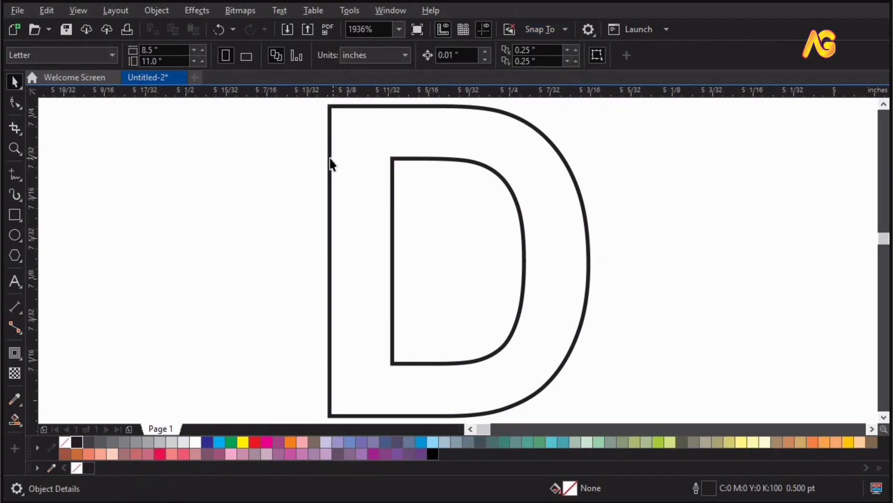
click(330, 164)
drag(355, 164, 390, 160)
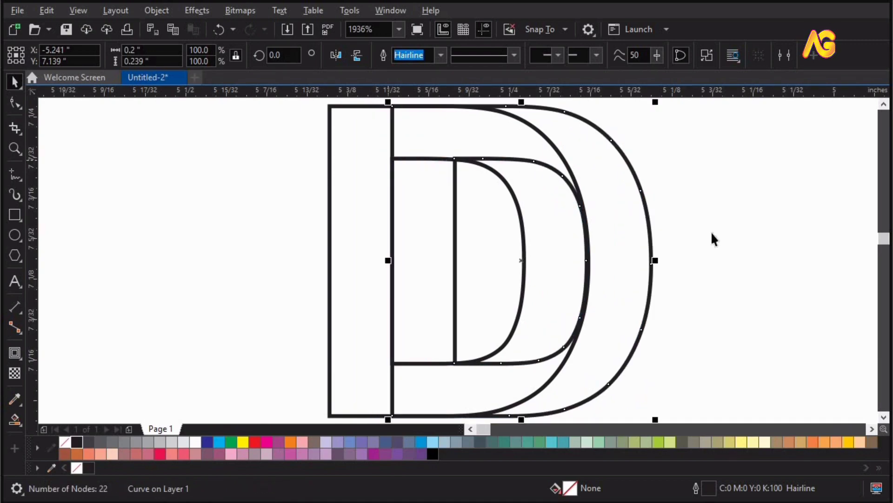
click(750, 190)
Group the two overlapping D outlines.
scroll(641, 183, down, 3)
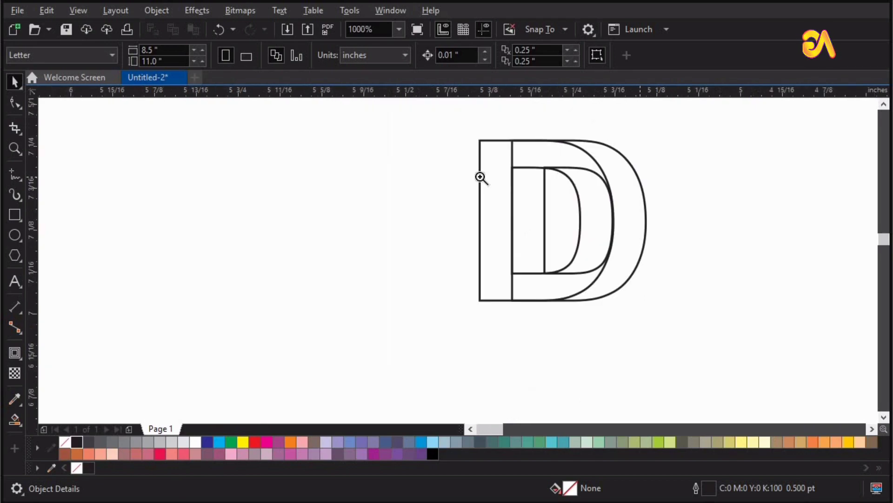
key(z)
drag(435, 130, 656, 328)
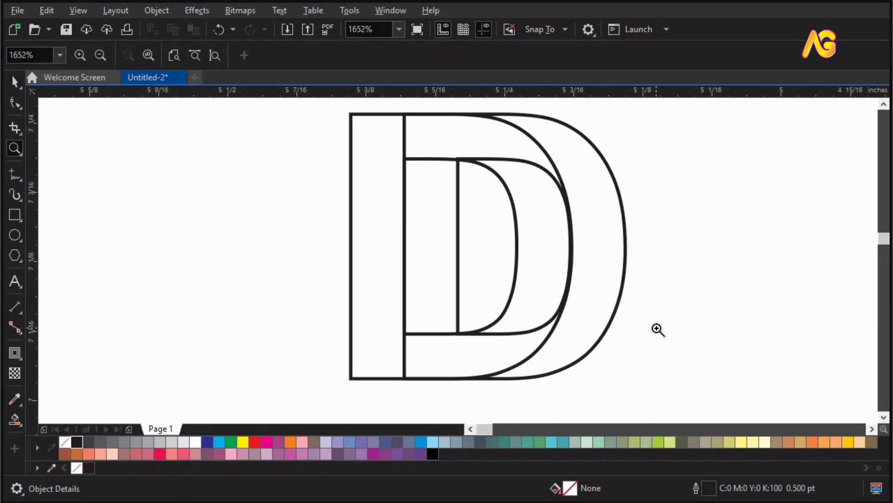
key(space)
scroll(677, 325, down, 3)
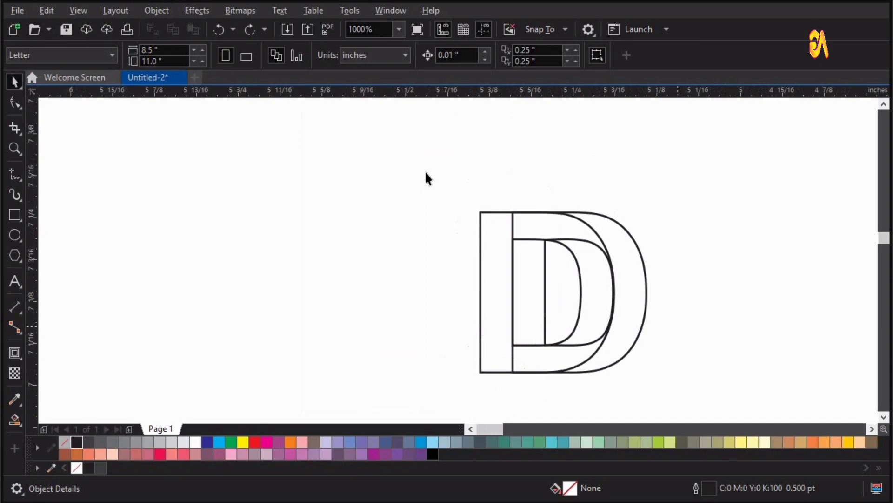
drag(755, 426, 744, 400)
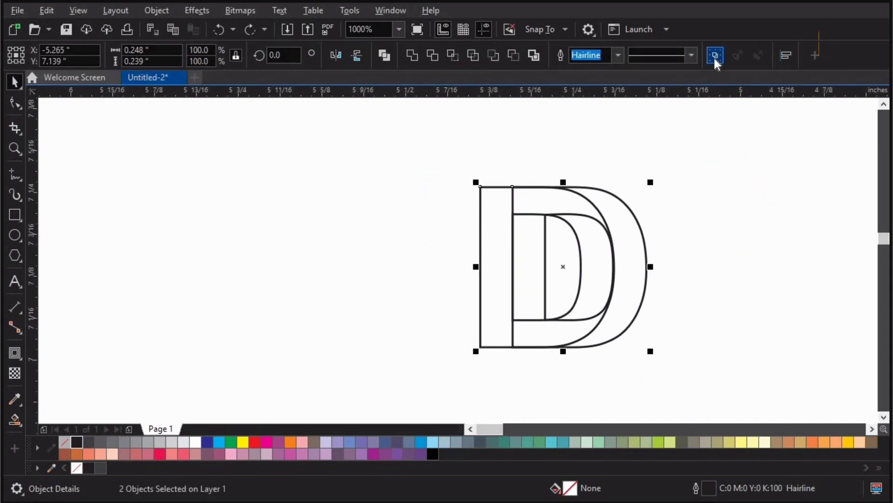
click(715, 57)
click(742, 287)
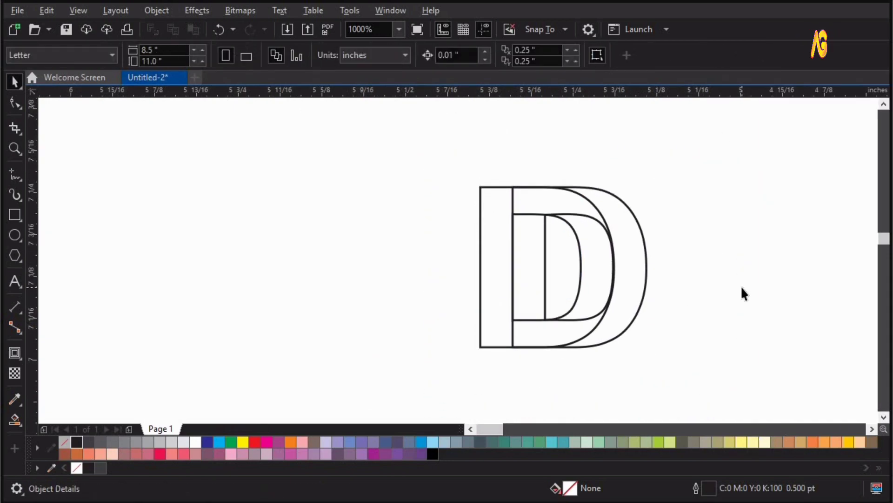
Smart Fill the left vertical stem, and try filling the region beside it before undoing that second fill.
key(F4)
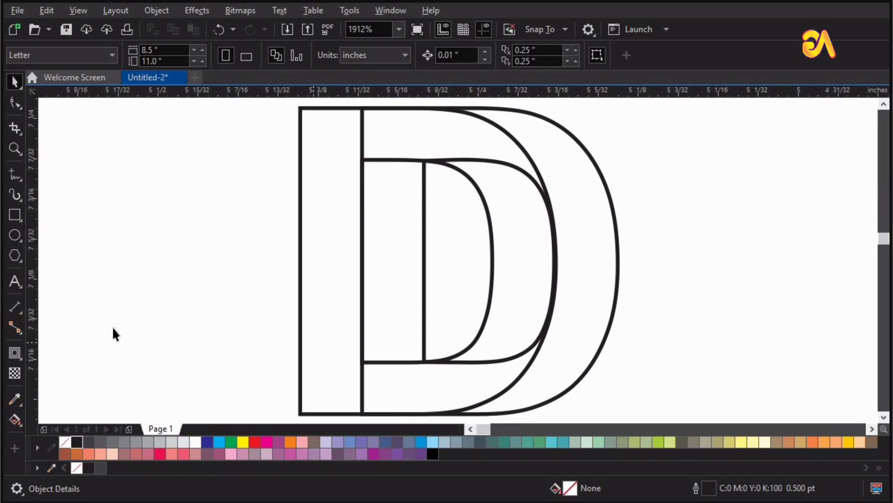
click(22, 425)
click(49, 431)
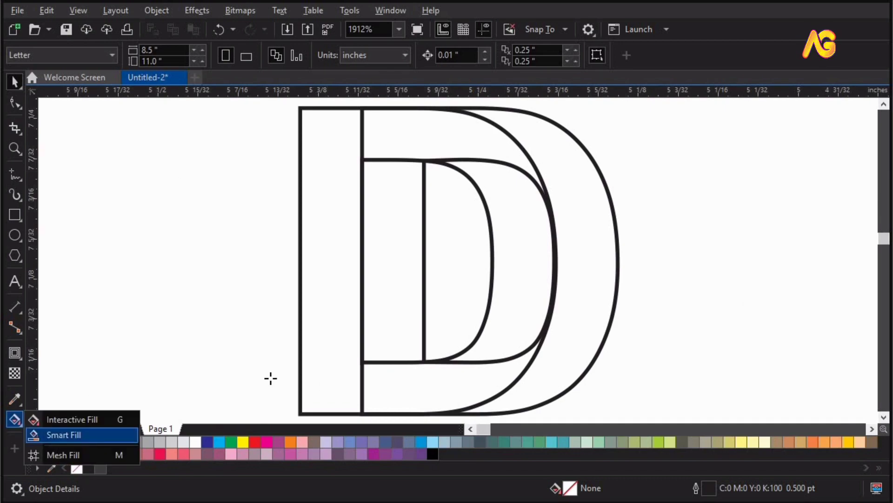
click(337, 301)
click(395, 387)
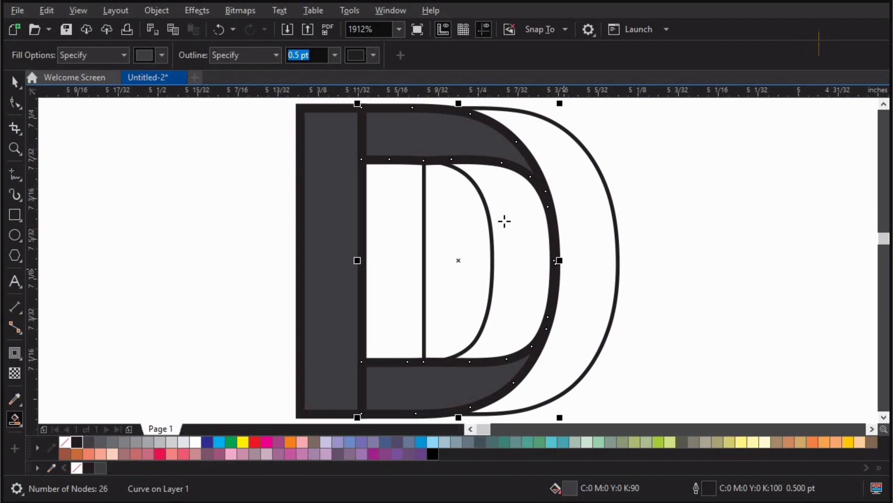
key(ctrl+z)
Ungroup the two D outlines and clear the selection.
key(z)
drag(718, 363, 387, 133)
key(space)
double_click(459, 283)
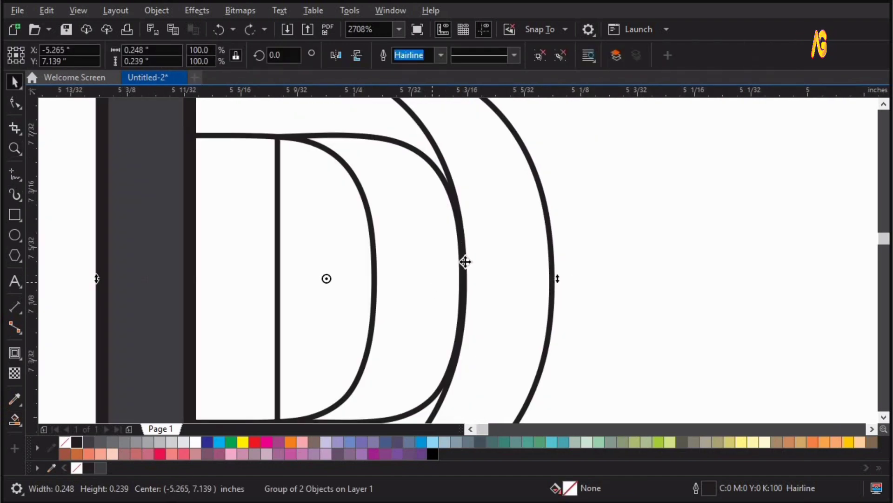
click(542, 56)
click(515, 146)
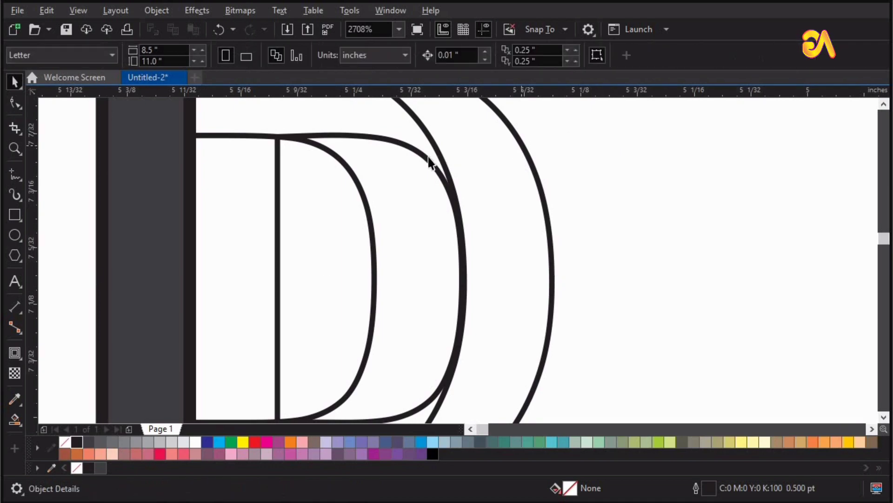
Move the rightmost node of the duplicate D's inner curve onto the edge of the original D's outer curve.
click(427, 158)
key(F10)
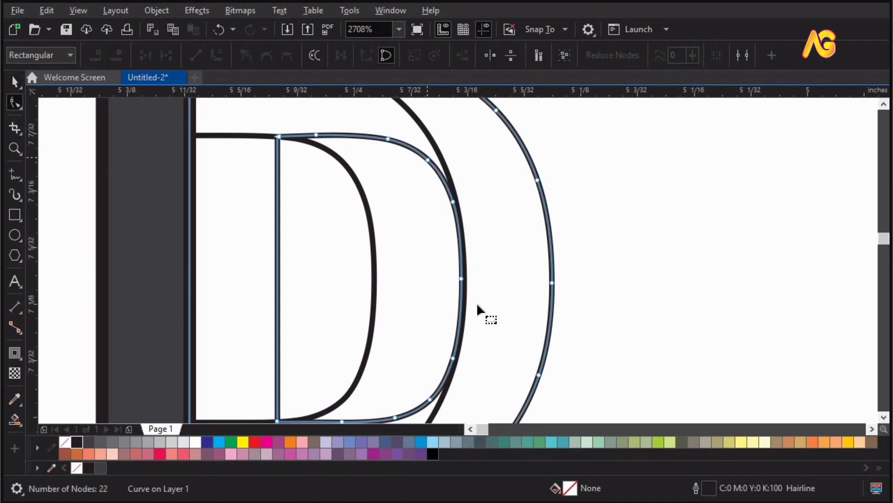
click(462, 279)
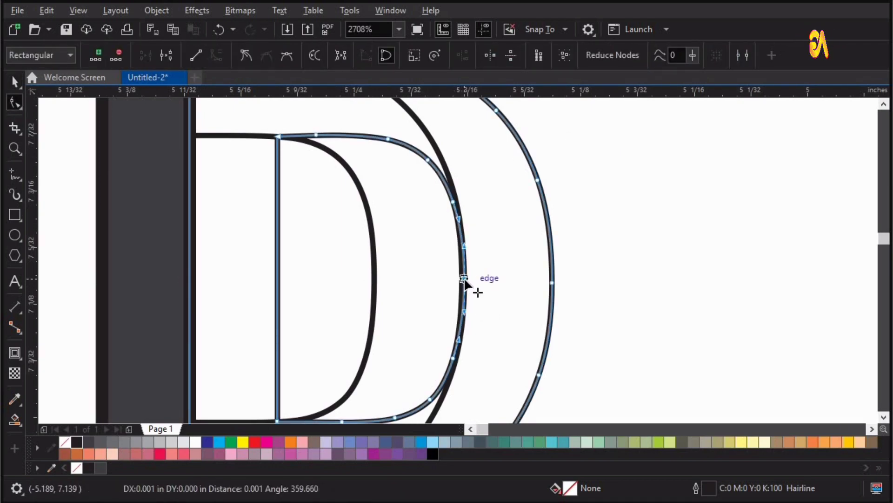
key(F4)
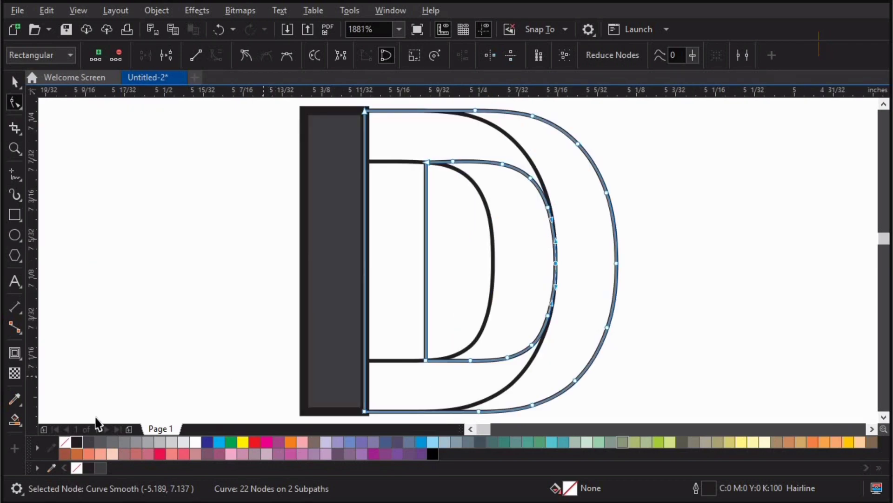
key(space)
Smart Fill the original D's lower band and the curved band between the two inner curves.
click(15, 419)
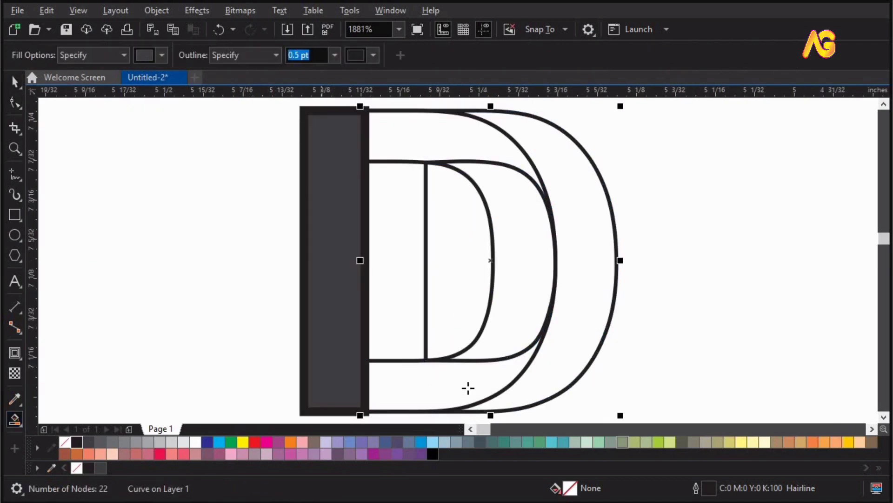
click(505, 364)
click(514, 339)
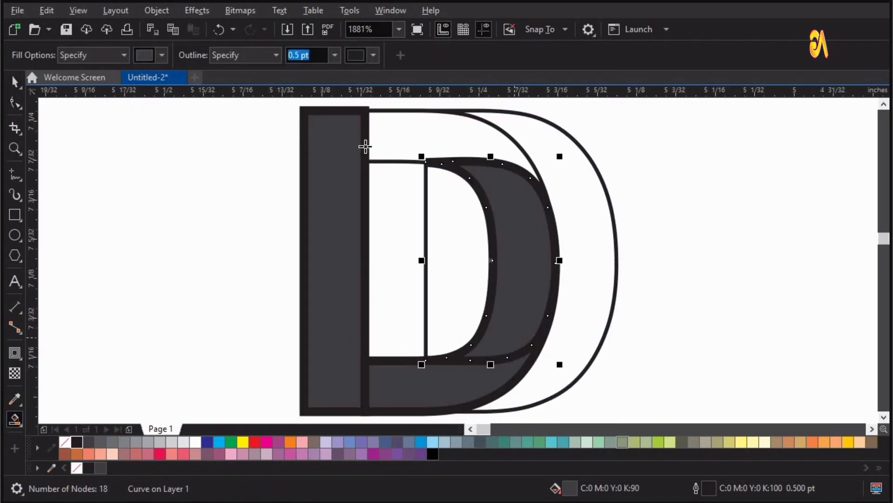
Select the filled stem, lower band and curved band, and create a boundary curve around all three.
key(space)
shift+click(419, 384)
shift+click(339, 322)
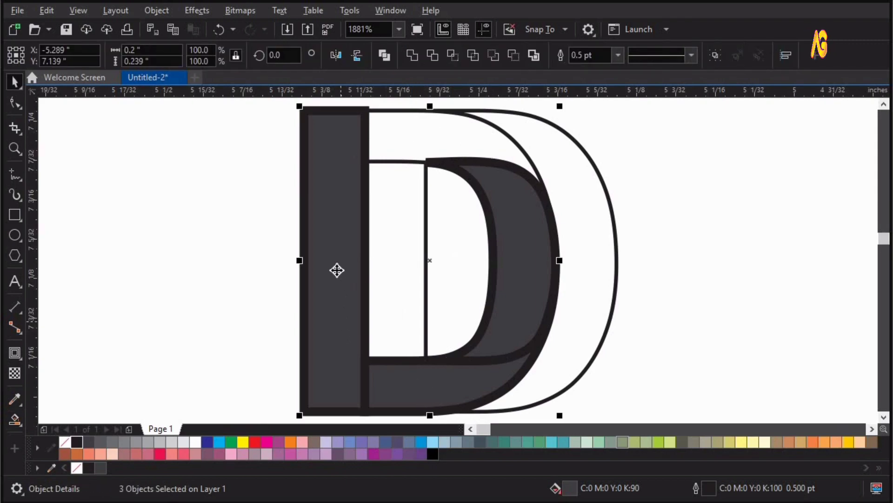
click(412, 56)
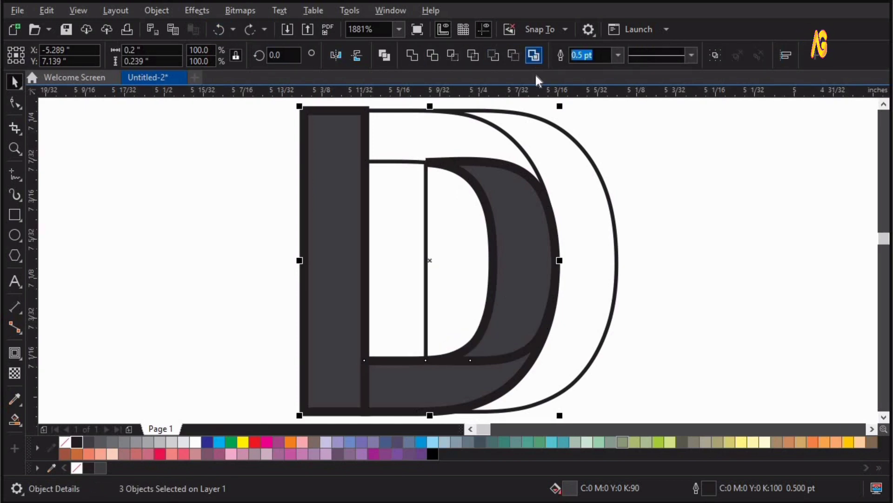
click(535, 56)
key(Escape)
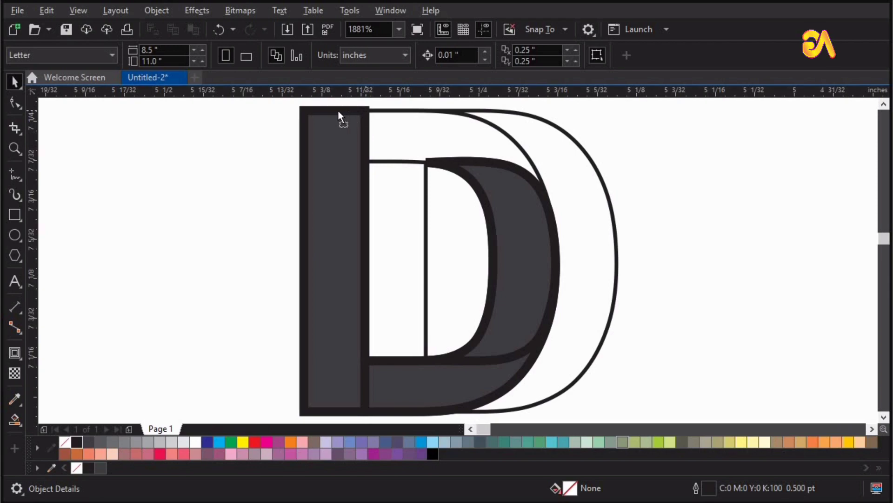
drag(338, 109, 259, 121)
key(ctrl+z)
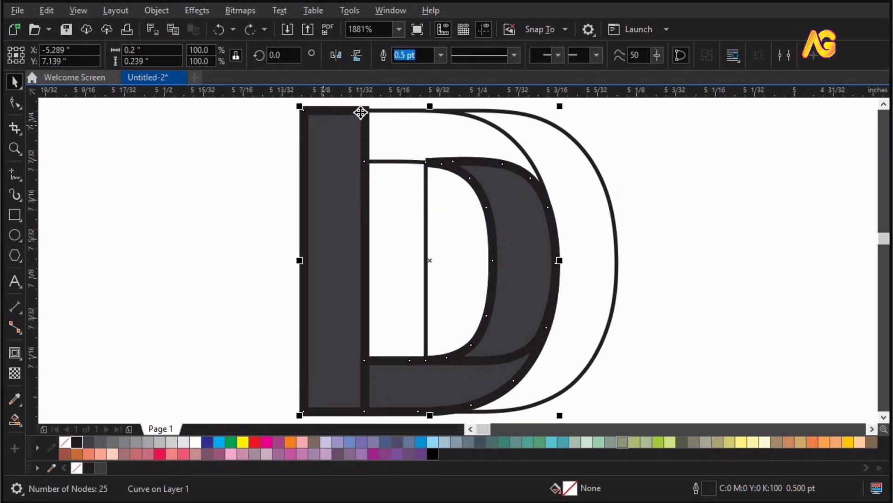
Cut the boundary curve to the clipboard and delete the three filled pieces it was made from.
right_click(365, 186)
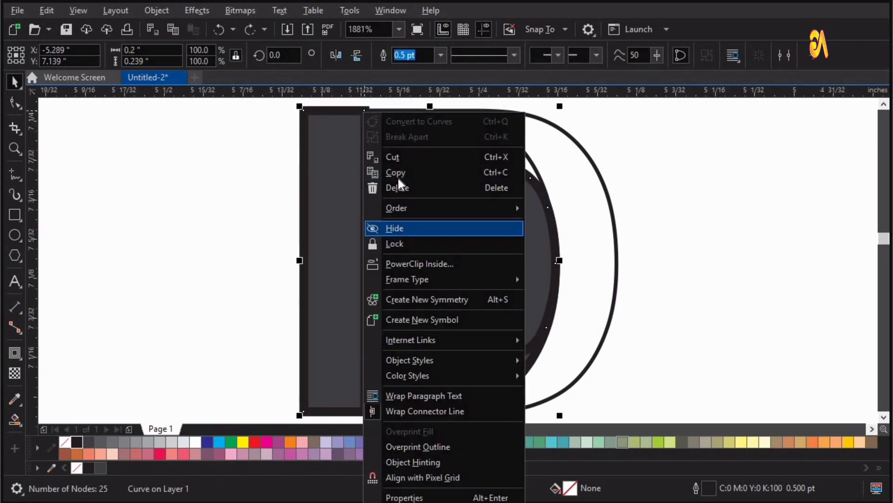
click(401, 155)
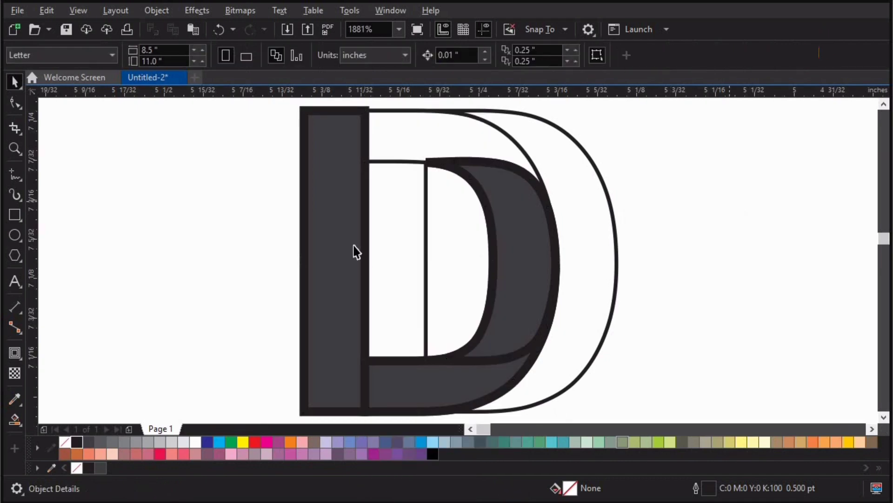
drag(258, 235, 257, 235)
key(Delete)
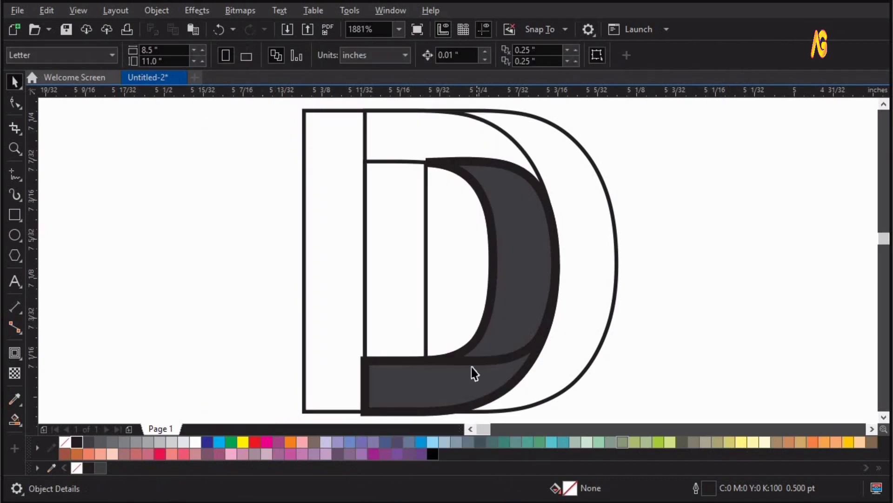
drag(472, 367, 506, 309)
key(Delete)
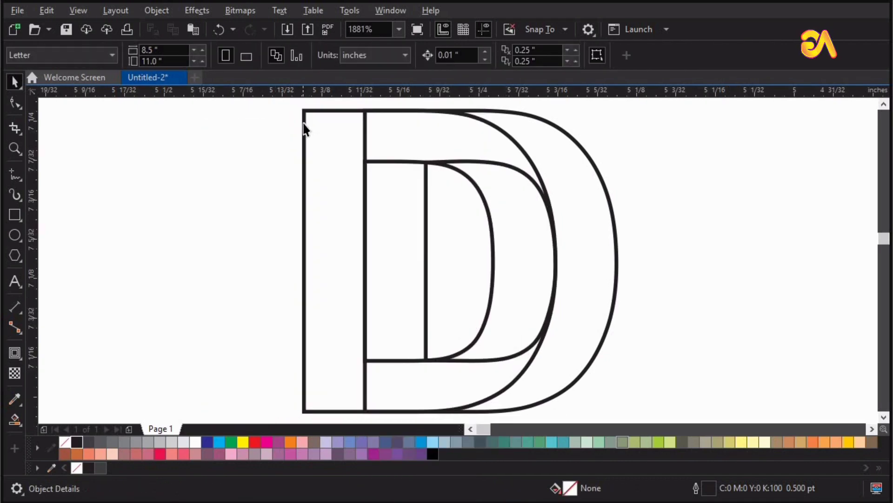
Paste the boundary curve back and fill it with dark grey, C:0 M:0 Y:0 K:90.
right_click(271, 116)
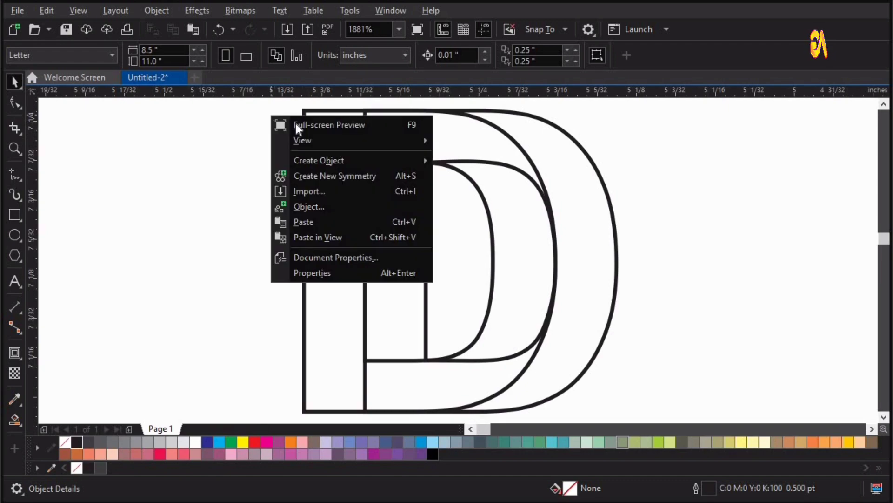
click(309, 221)
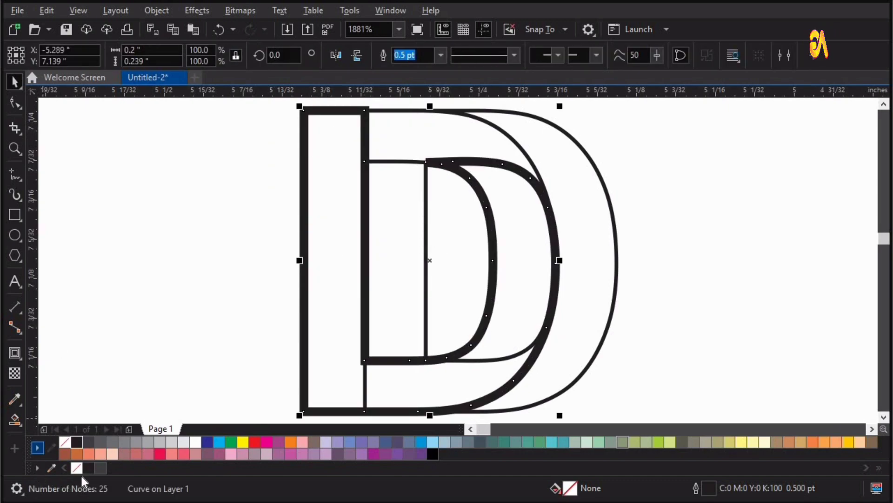
drag(100, 468, 454, 260)
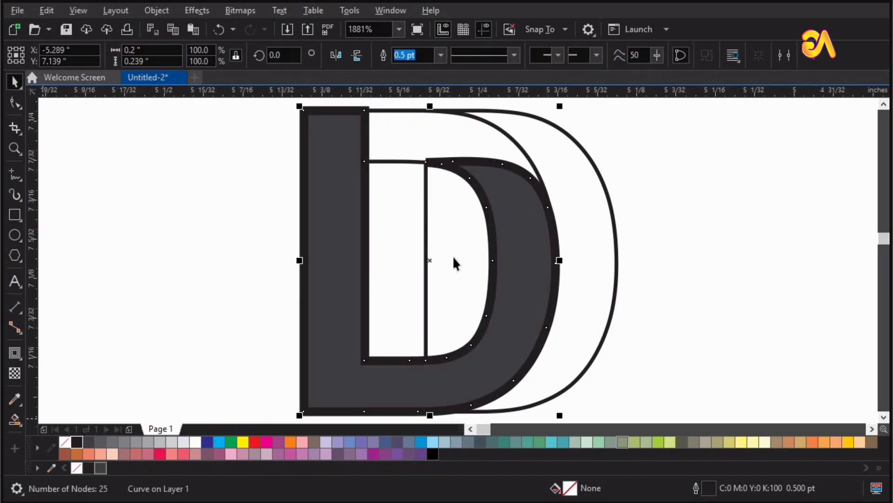
Smart Fill the inner stem, the upper band and the outer right band, and select these three new pieces.
click(15, 418)
click(403, 186)
click(420, 122)
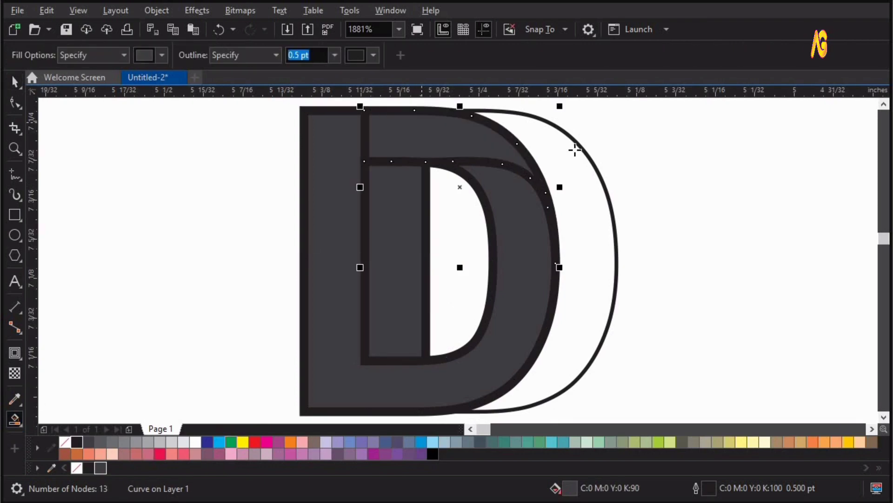
click(518, 408)
key(space)
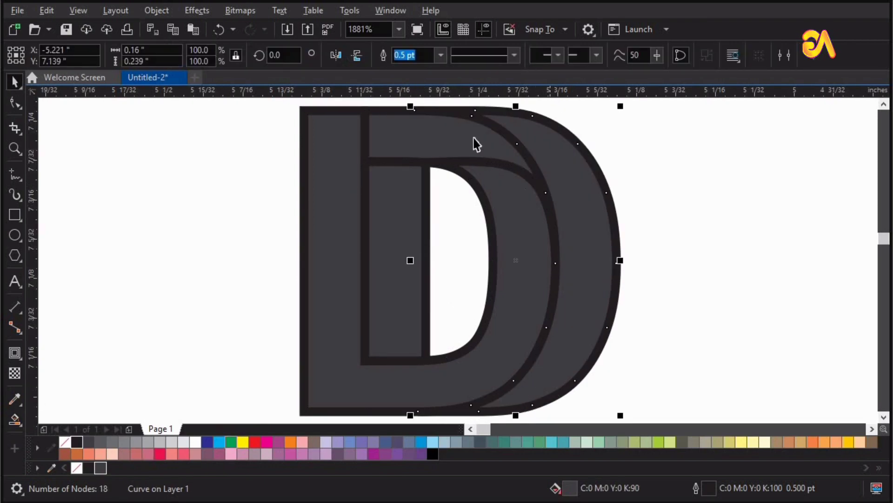
shift+click(387, 238)
Try moving the three selected pieces aside and welding them, undoing each attempt.
drag(407, 243, 639, 252)
key(ctrl+z)
click(412, 55)
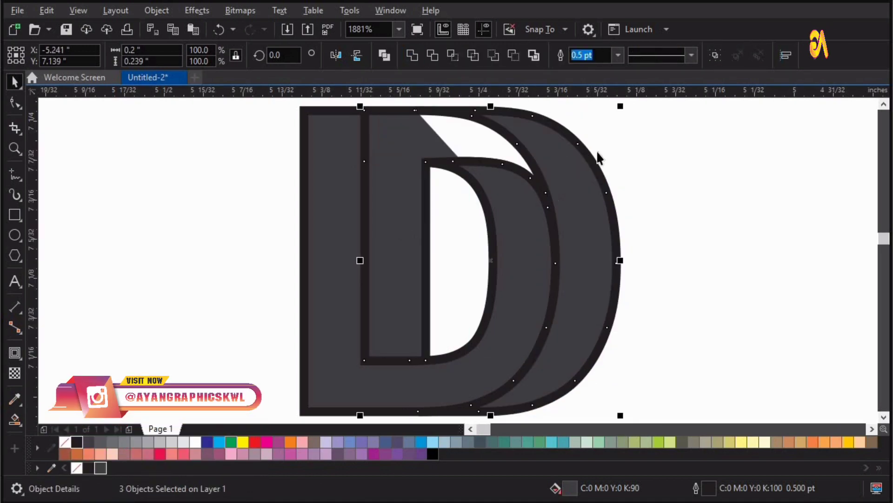
key(ctrl+z)
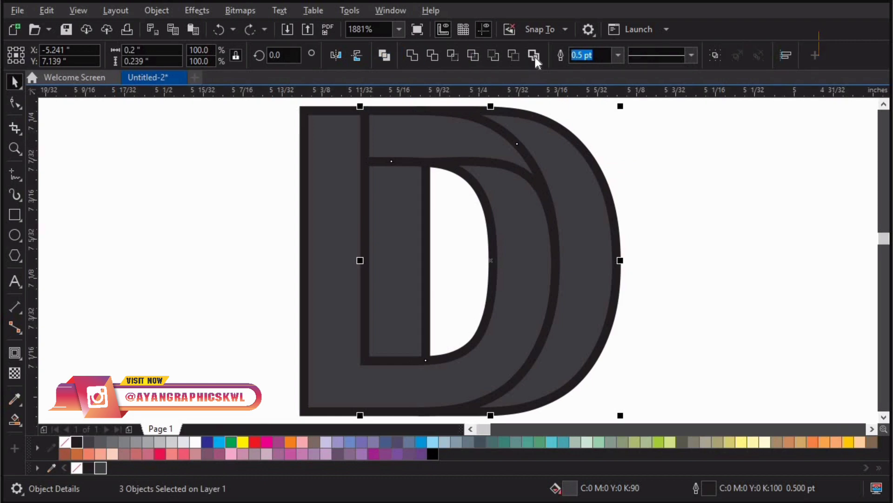
Create a boundary shape from the three selected pieces, then move the two dark grey shapes 0.308 in to the right of the original outlines.
click(534, 56)
click(635, 235)
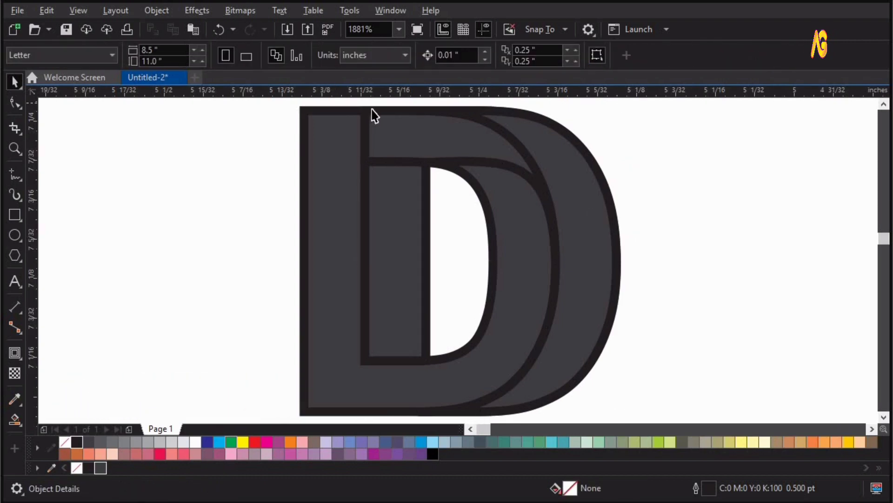
click(421, 235)
shift+click(621, 237)
drag(418, 236, 807, 236)
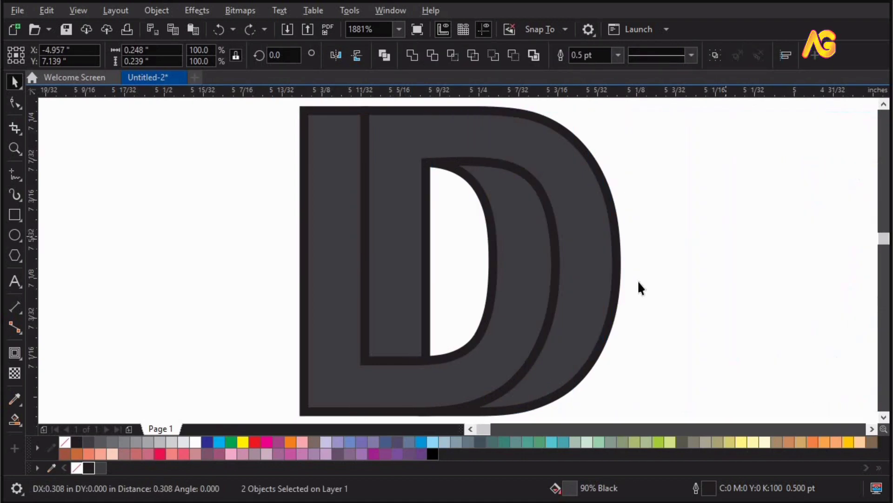
Delete the two original unfilled D outlines, leaving only the dark grey shapes.
scroll(594, 291, down, 2)
drag(311, 399, 634, 160)
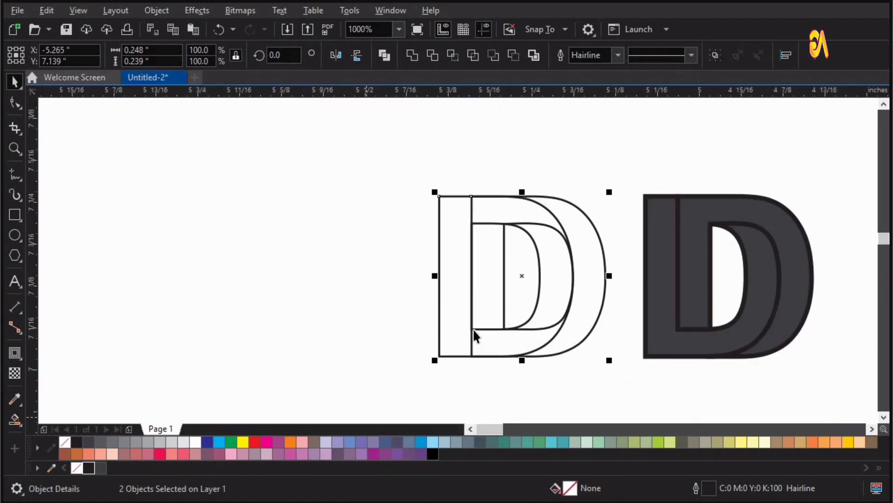
key(Delete)
Set the outline width of both dark grey D shapes to Hairline.
key(F4)
key(ctrl+a)
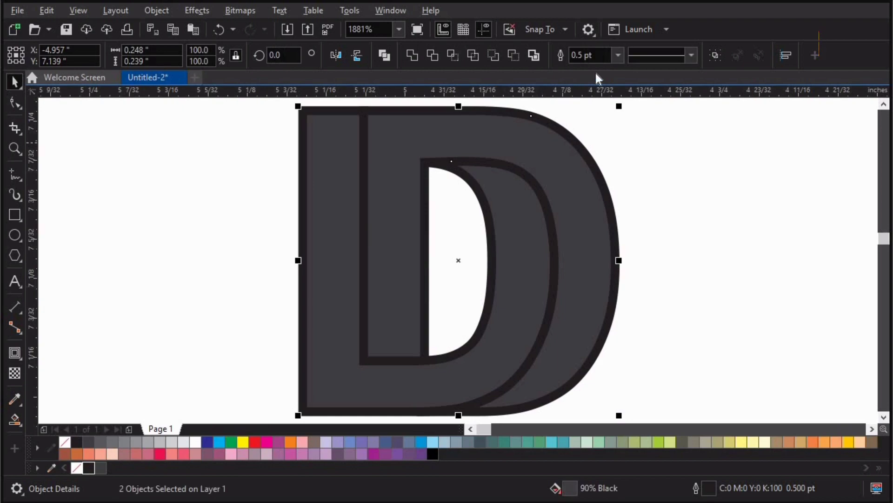
click(618, 55)
click(608, 79)
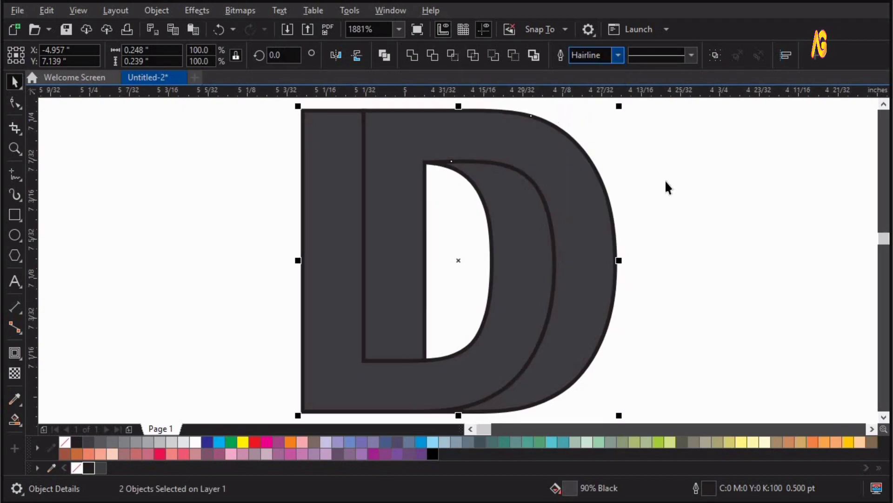
click(666, 186)
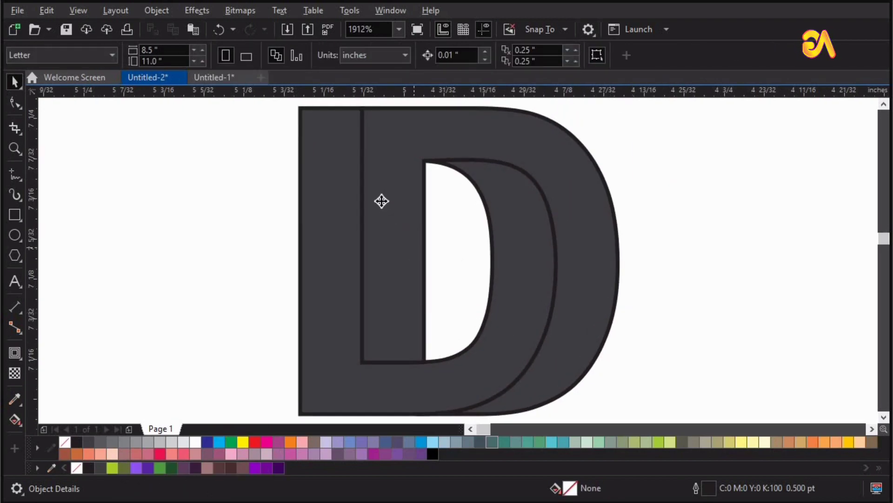
Select both D shapes and apply a linear fountain fill running from their upper edge down to their lower edge.
click(382, 201)
shift+click(338, 176)
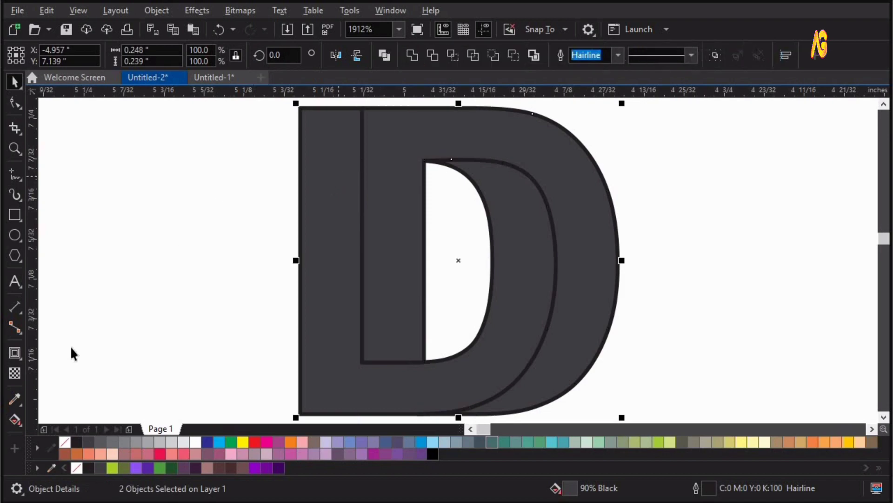
click(21, 425)
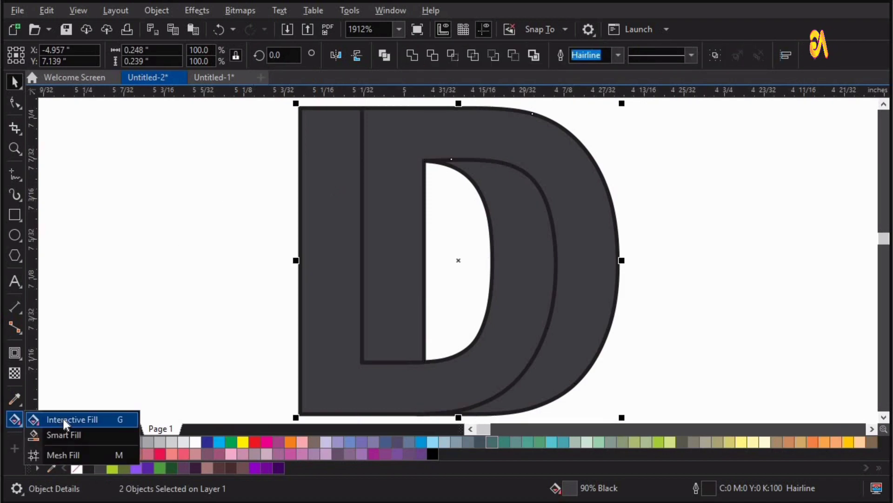
click(63, 417)
drag(388, 107, 393, 191)
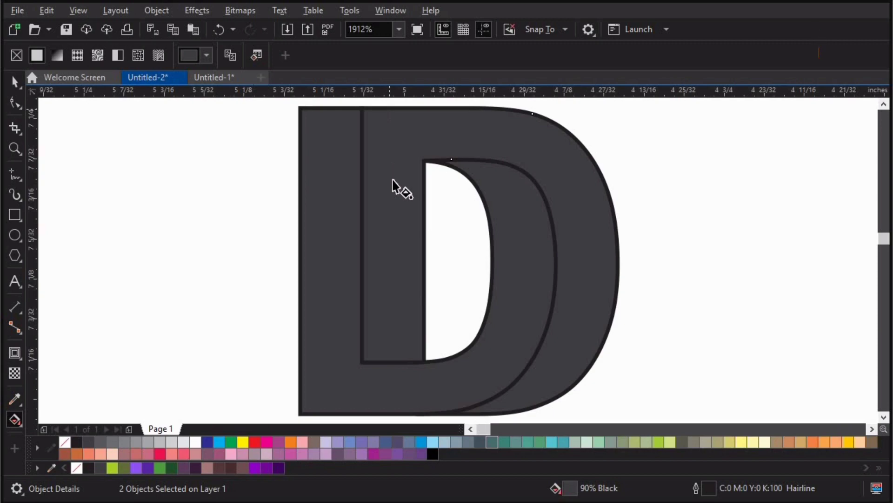
drag(392, 372, 383, 413)
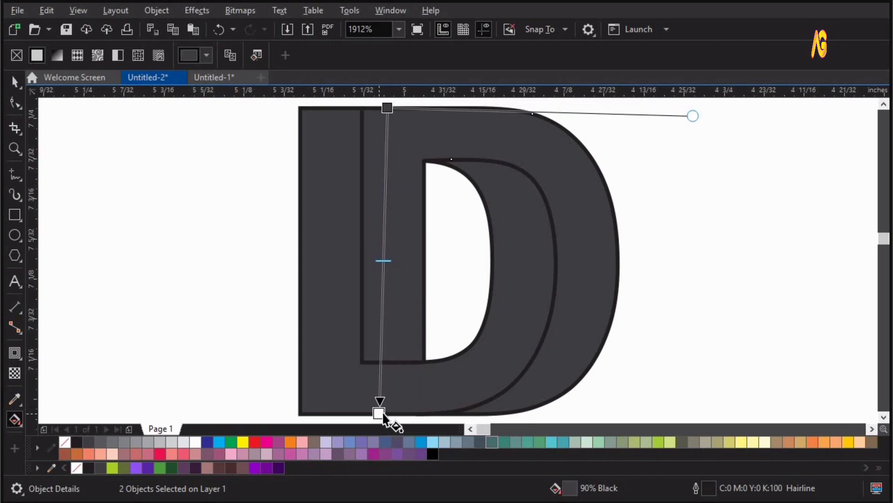
Colour the gradient bright purple at its lower end, medium purple at a new midpoint, and dark purple at its upper end.
click(254, 467)
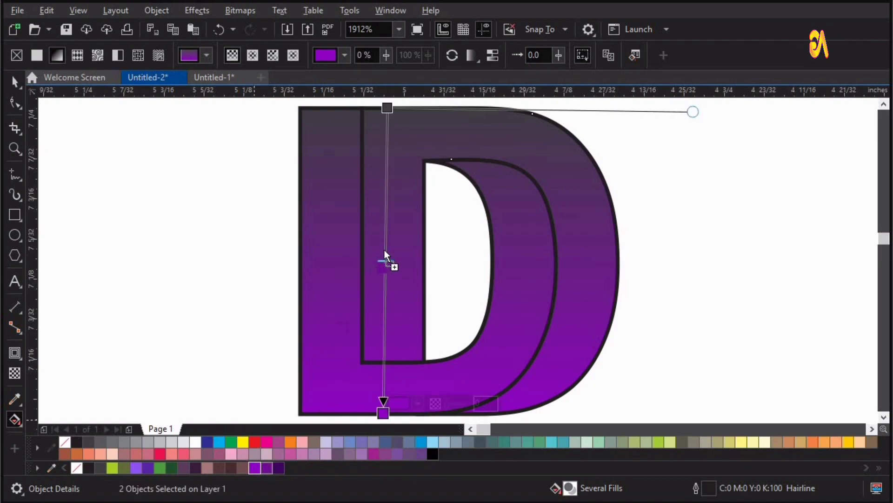
drag(385, 250, 385, 249)
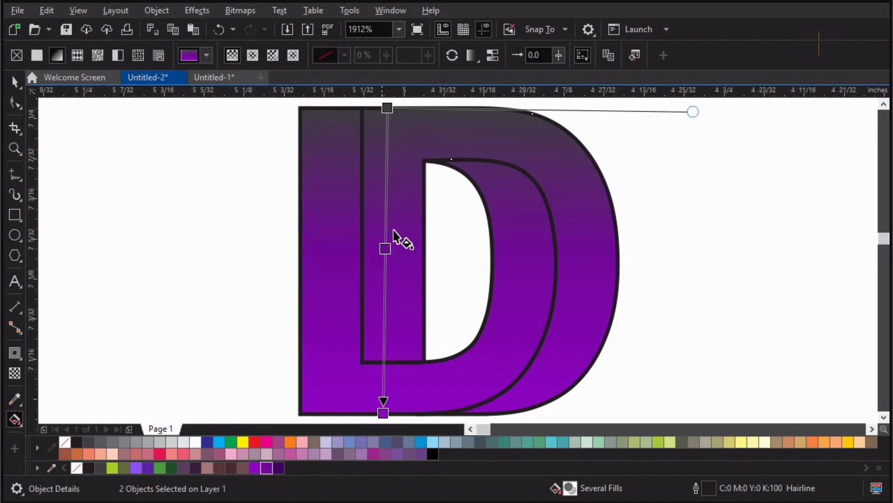
click(388, 108)
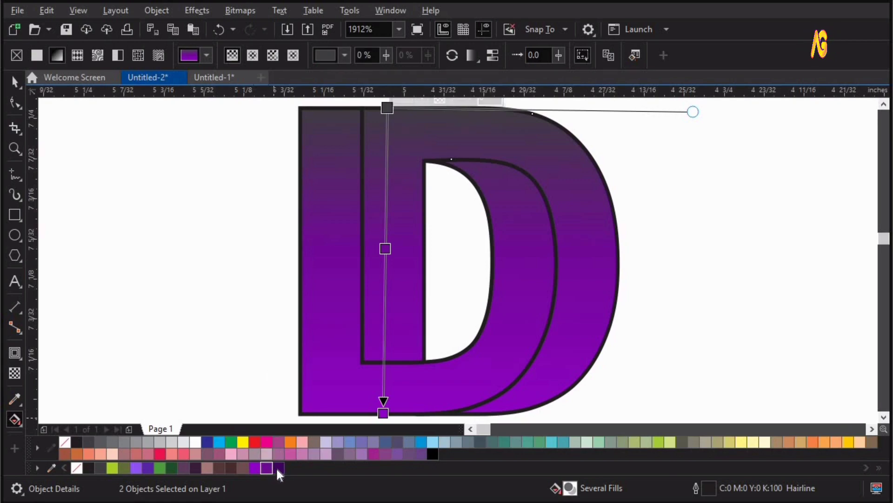
drag(279, 467, 387, 108)
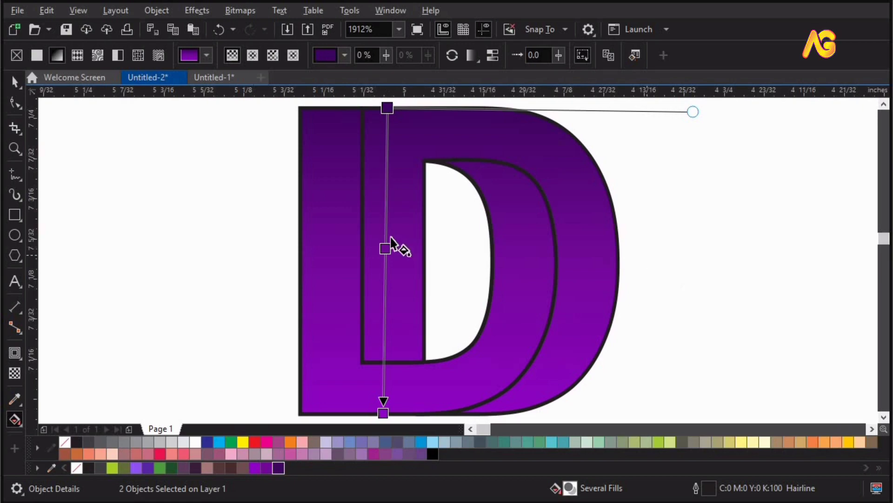
Reverse the front-left D shape's gradient so it runs from dark purple at its base to bright purple at the stem's upper end.
key(Escape)
drag(303, 251, 234, 257)
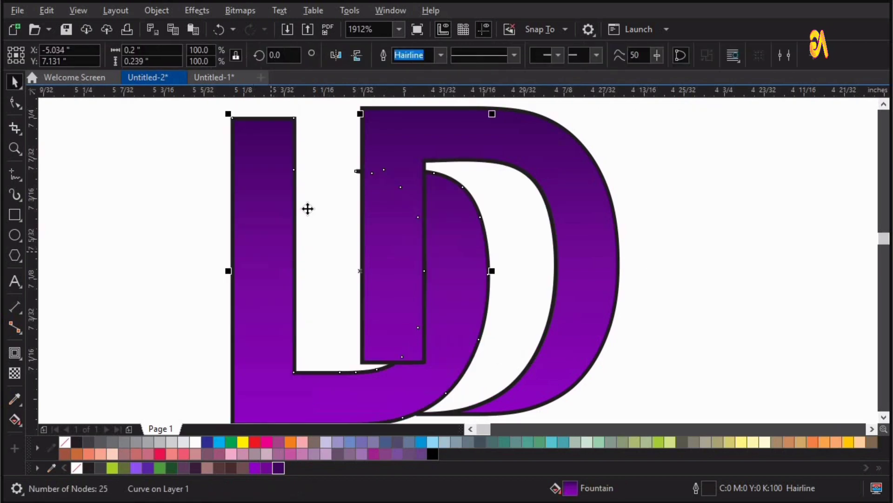
key(ctrl+z)
click(14, 419)
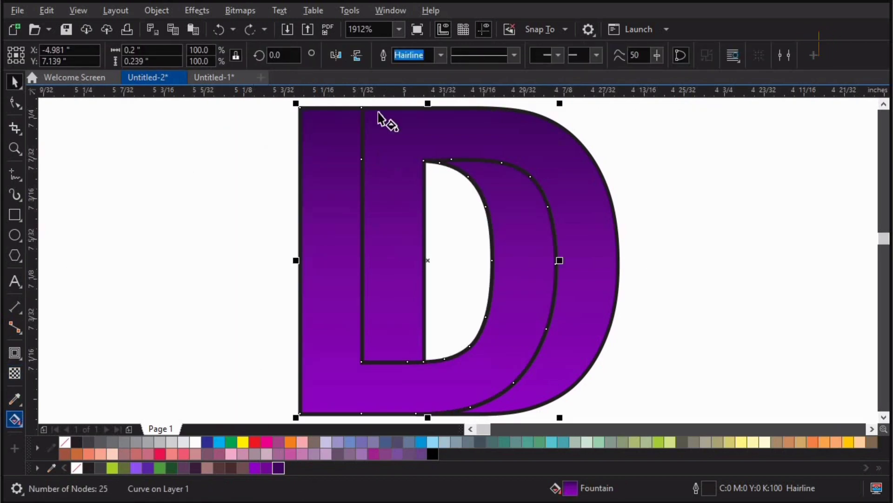
drag(325, 201, 318, 413)
drag(389, 415, 361, 111)
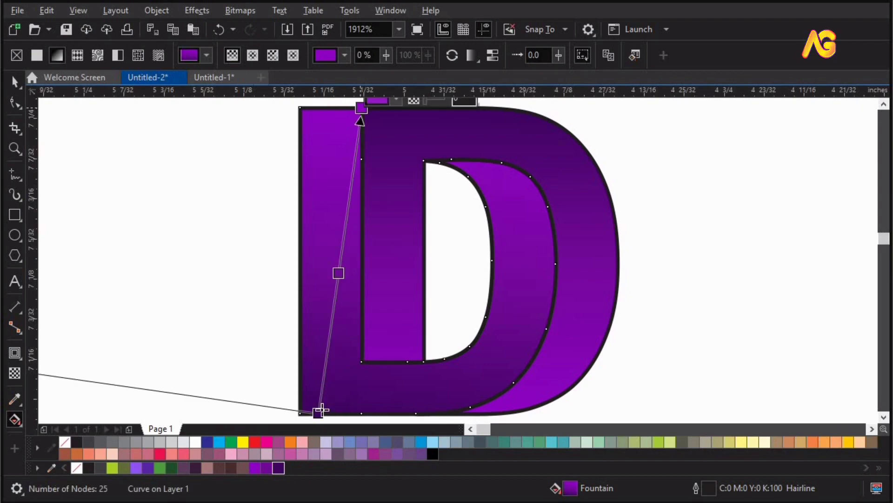
drag(375, 414, 361, 413)
key(space)
click(729, 266)
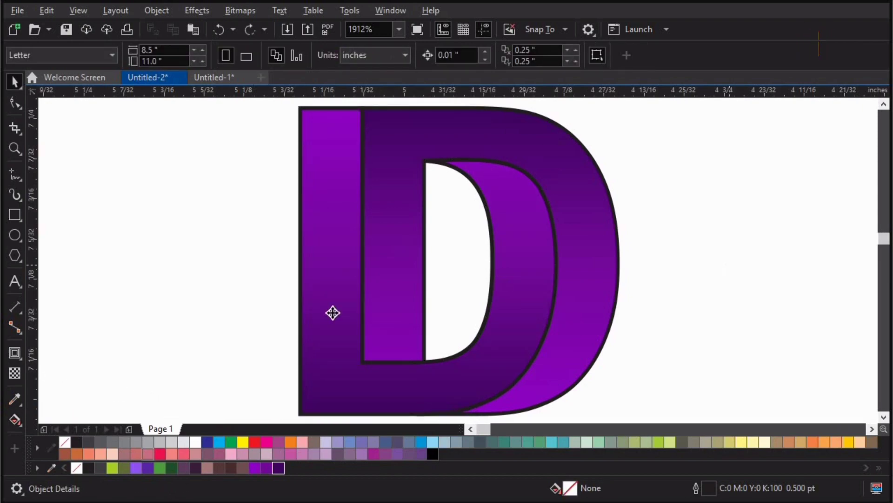
Select both purple D shapes and remove their outlines.
click(333, 313)
click(38, 447)
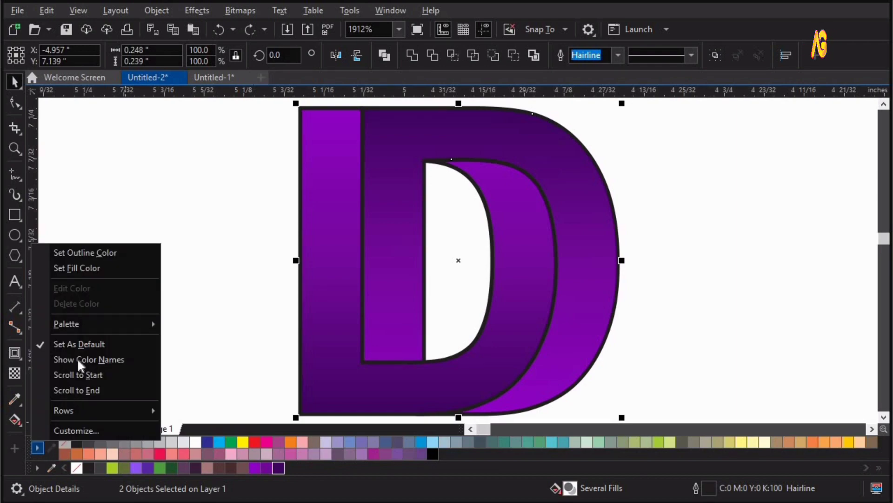
click(89, 252)
click(155, 197)
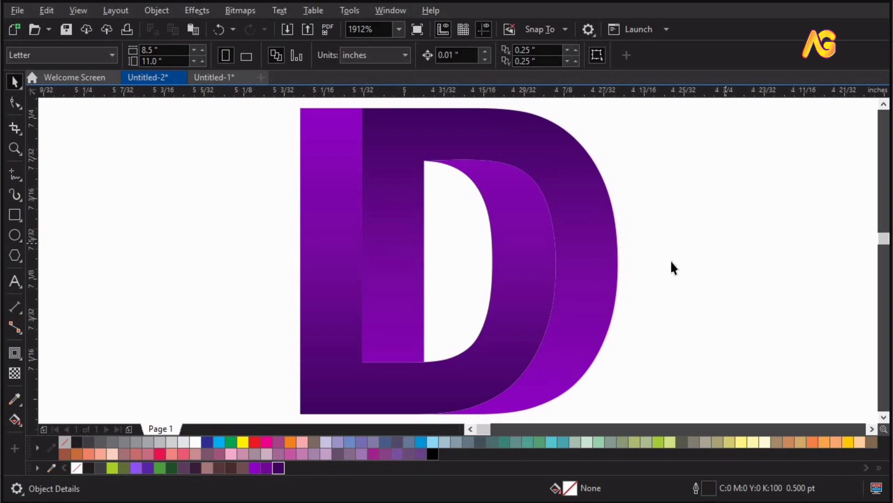
Duplicate the complete double-D logo and place the copy to the left of the original.
scroll(651, 316, down, 3)
scroll(670, 335, down, 1)
key(ctrl+a)
drag(513, 281, 300, 281)
right_click(301, 281)
key(z)
drag(637, 382, 417, 142)
drag(583, 344, 715, 436)
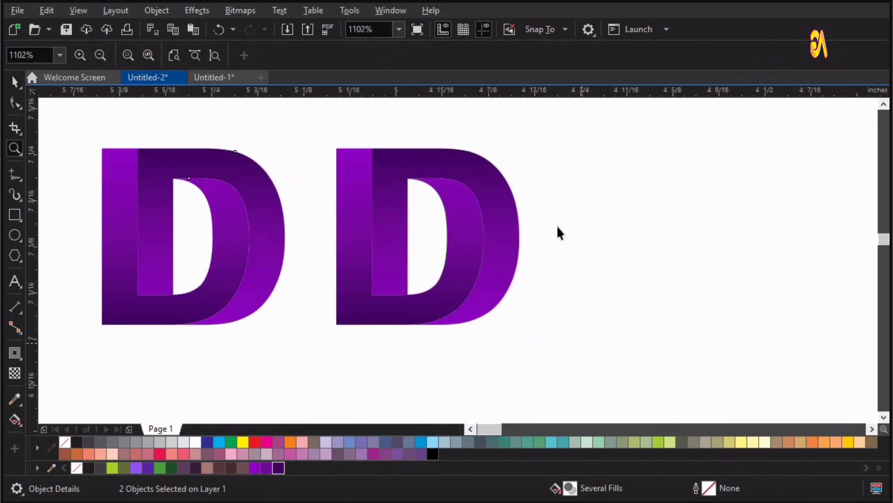
click(490, 227)
drag(494, 228, 514, 229)
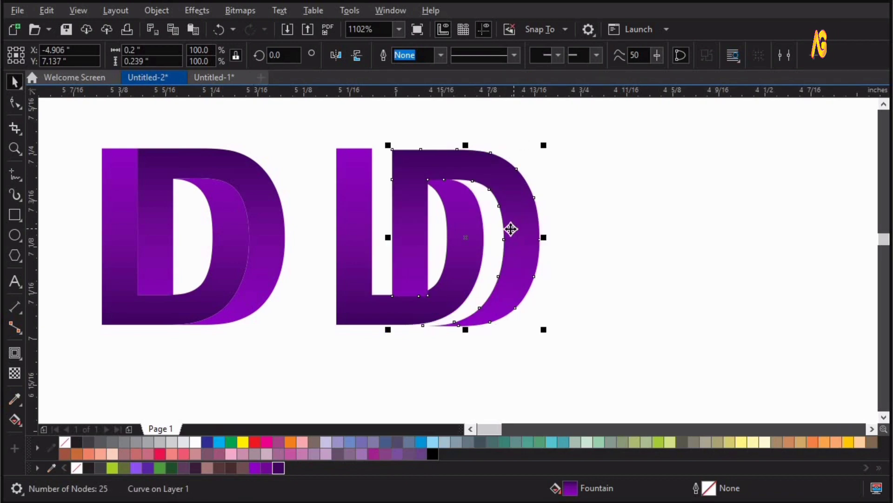
key(ctrl+z)
right_click(501, 195)
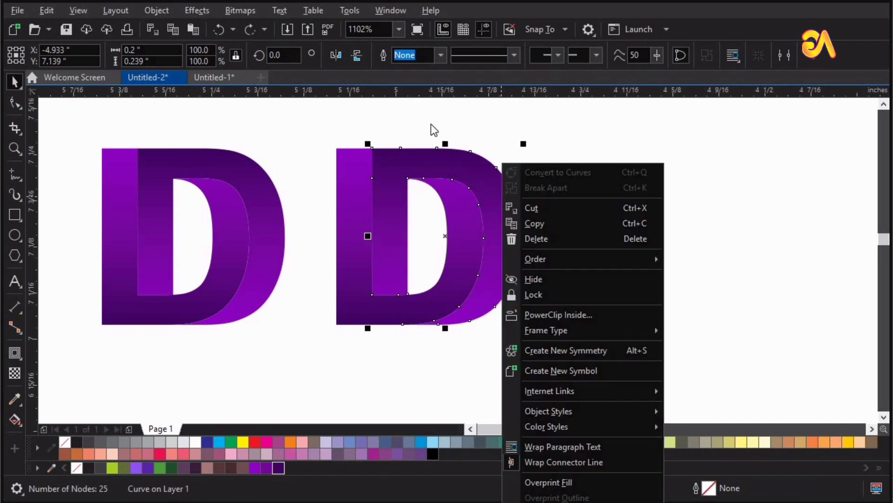
click(448, 177)
Copy the right D shape of the right-hand logo and paste the duplicate in place.
right_click(455, 167)
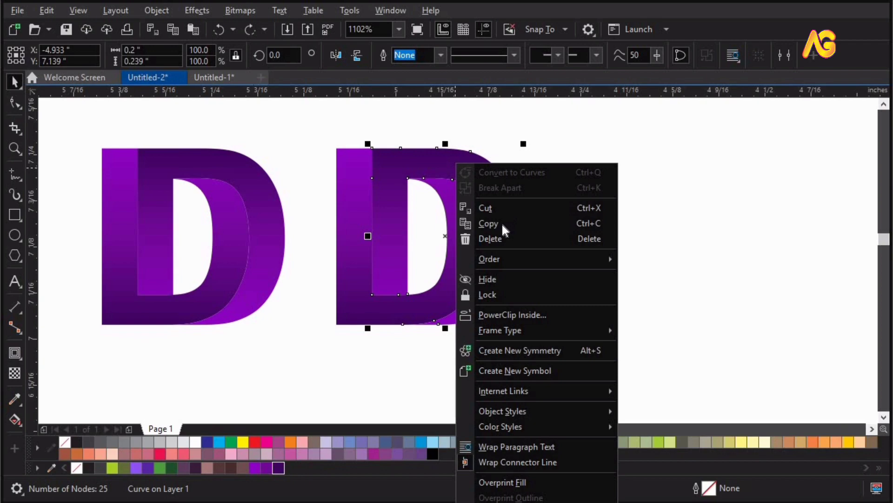
click(502, 224)
right_click(562, 158)
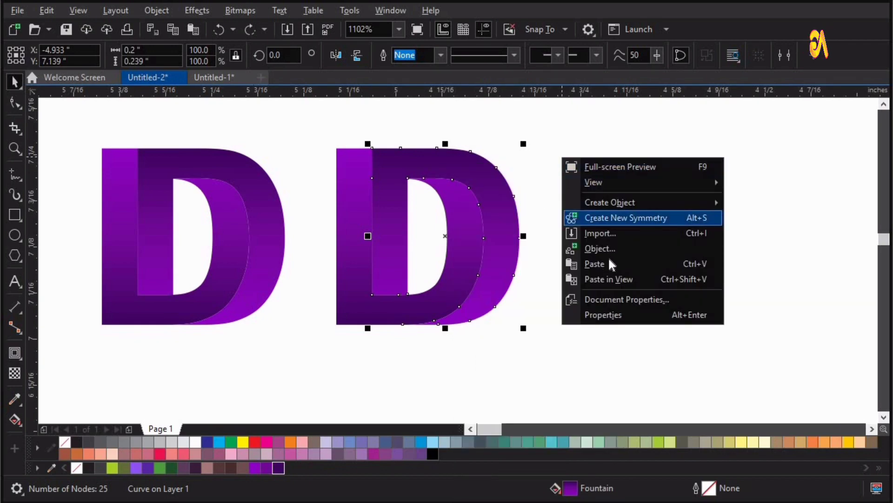
click(607, 264)
drag(514, 201, 408, 187)
Convert the pasted right D shape to a 6000 dpi CMYK bitmap with anti-aliasing and a transparent background.
click(240, 11)
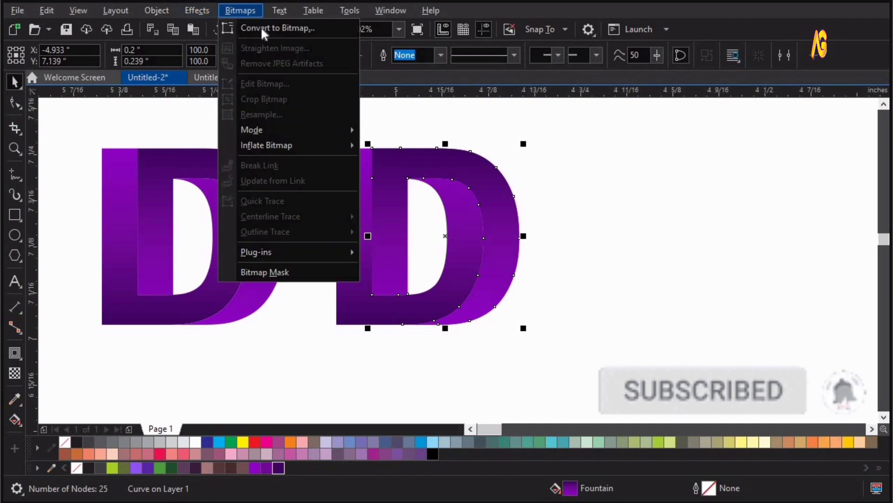
click(263, 29)
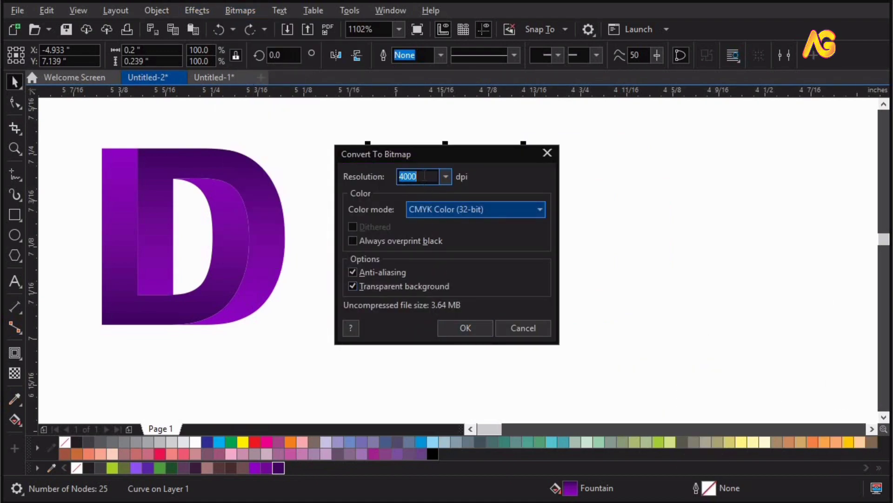
text(6)
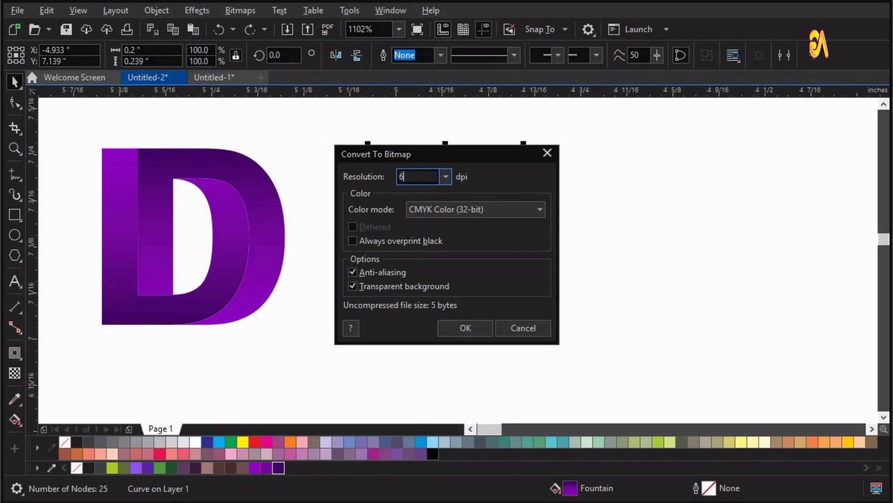
text(000)
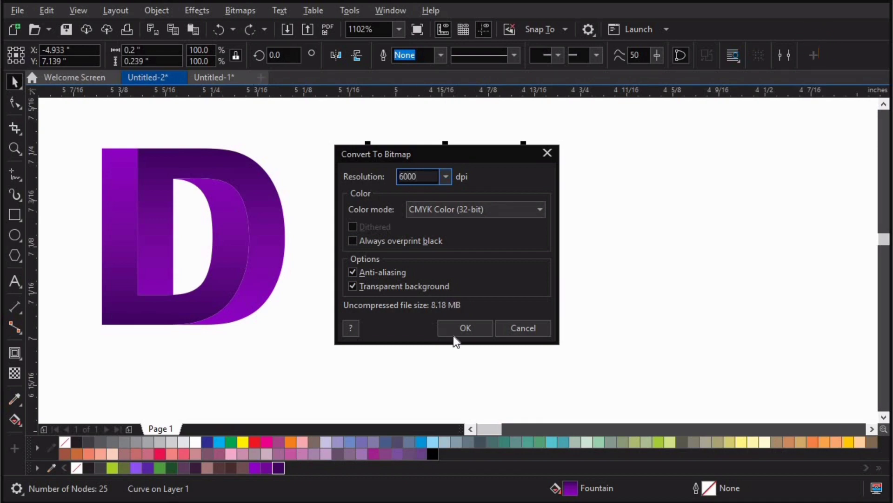
click(455, 330)
drag(503, 200, 568, 193)
key(ctrl+z)
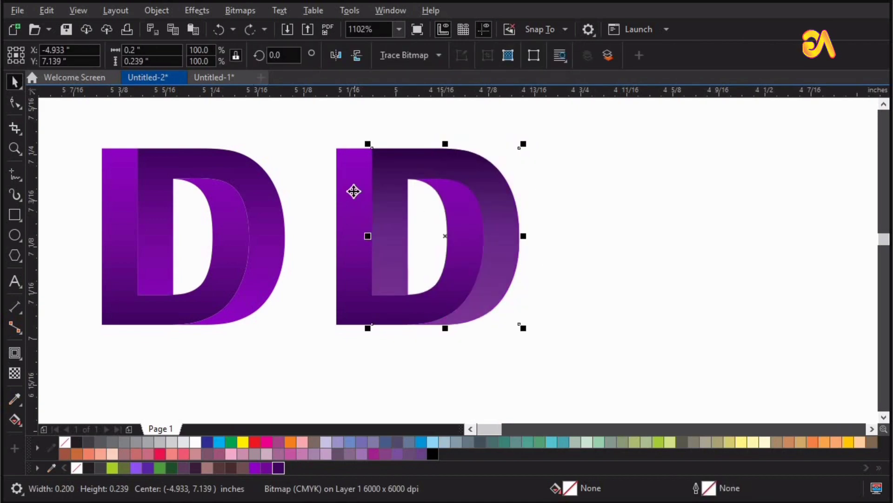
Copy the left D shape of the right-hand logo and paste the duplicate exactly over it.
right_click(353, 190)
click(383, 223)
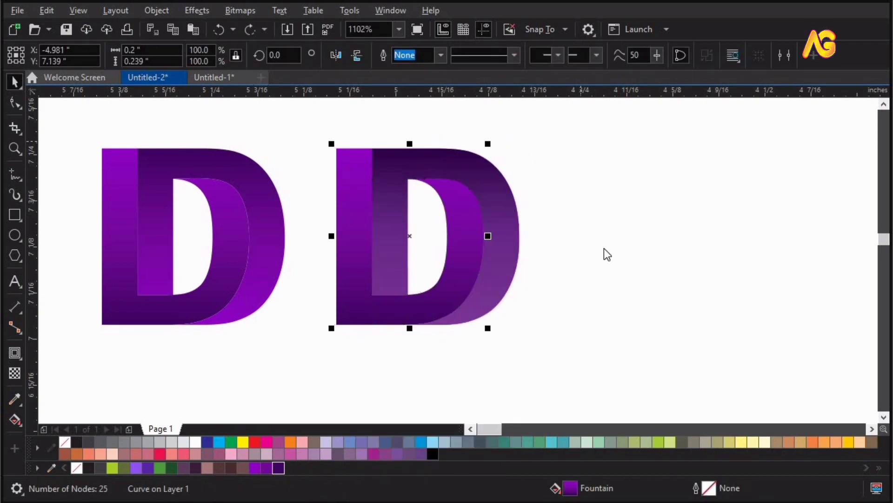
right_click(605, 247)
click(609, 247)
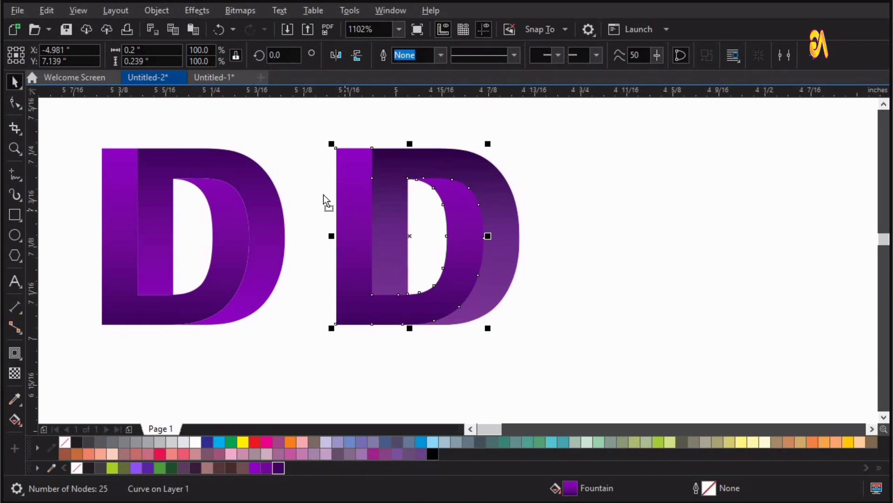
drag(327, 201, 249, 182)
key(ctrl+z)
Convert the pasted left D shape to a 6000 dpi CMYK bitmap with a transparent background, then select the right D's bitmap.
click(241, 10)
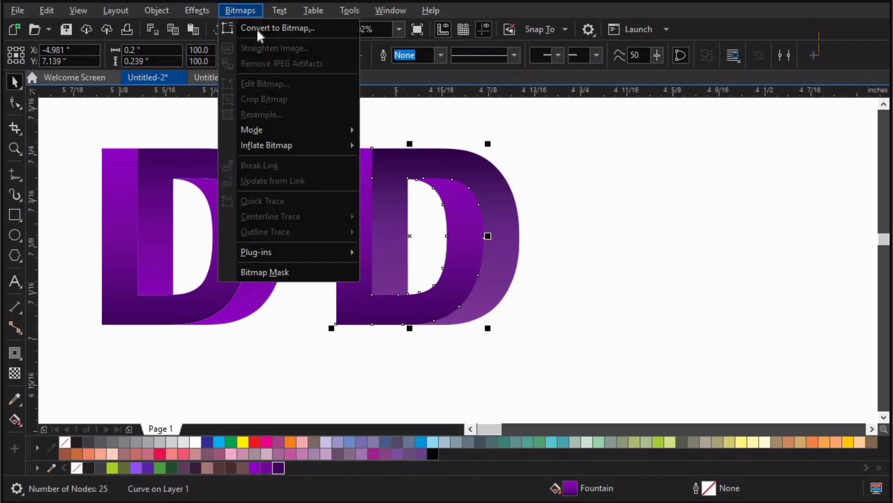
click(257, 29)
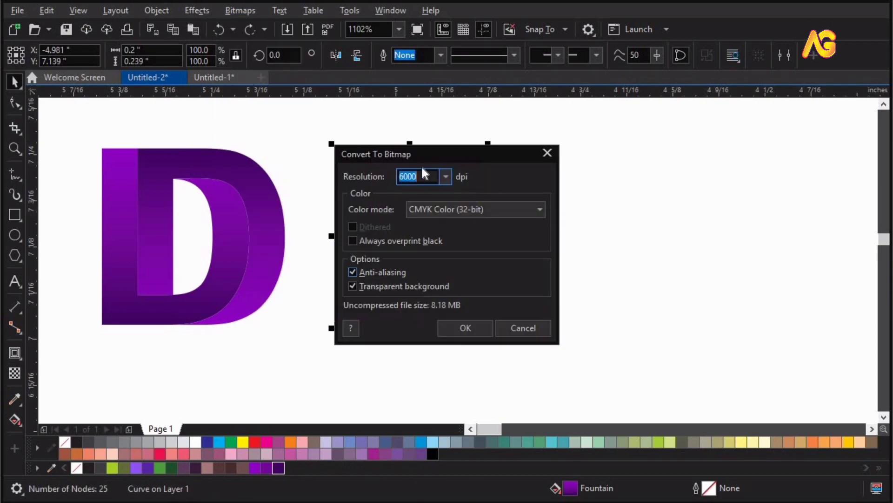
click(459, 332)
key(Escape)
click(453, 212)
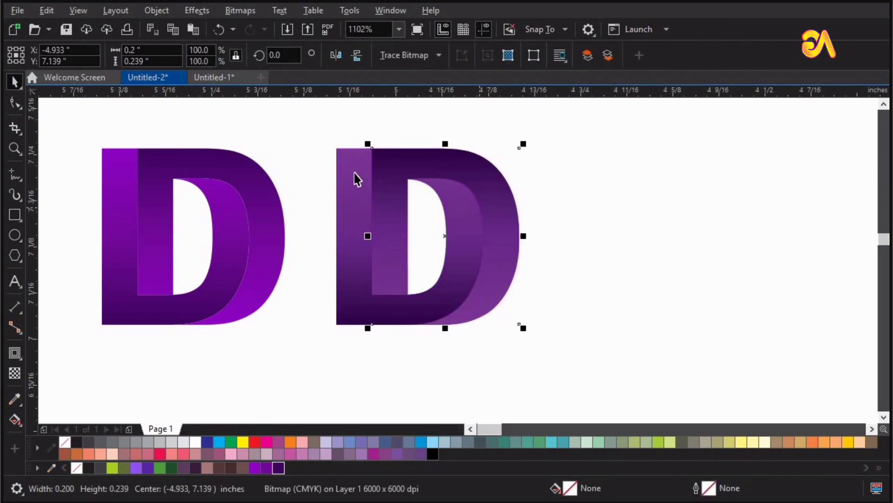
Apply a Cobblestone texture to both D bitmaps with roughness 100, size 76, grout width 10 and light direction 315°.
shift+click(355, 173)
click(197, 10)
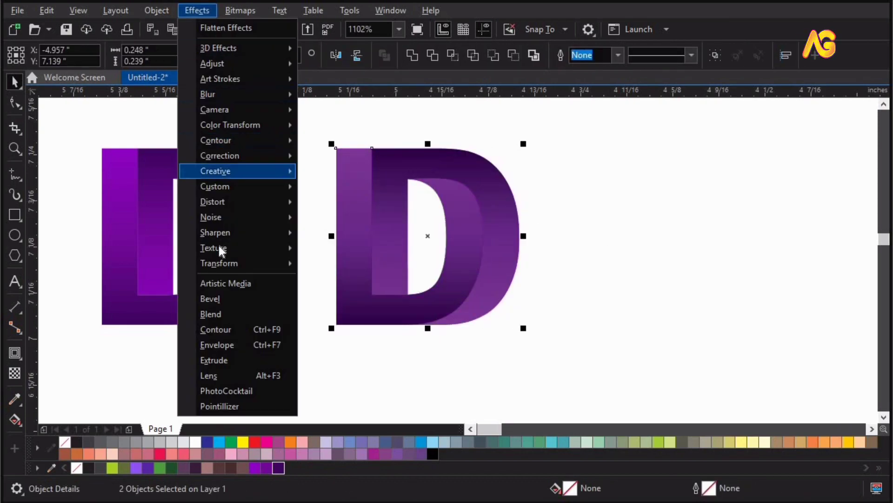
mouse_move(219, 245)
click(342, 246)
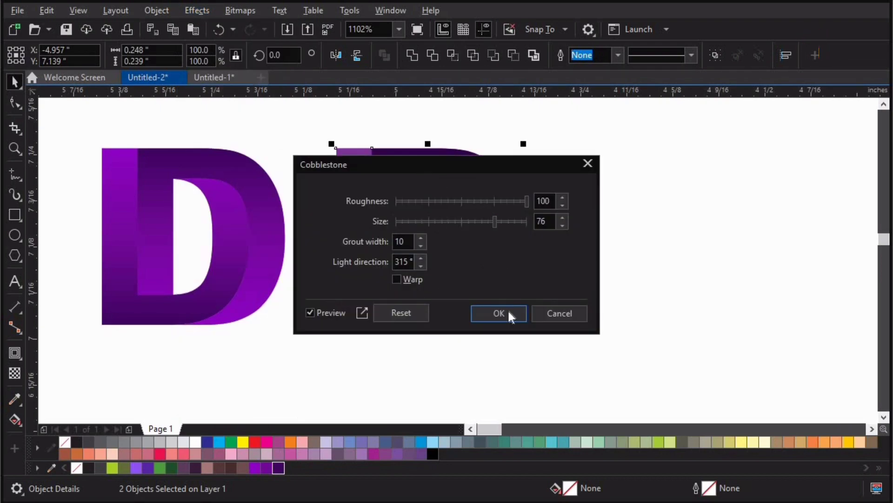
drag(348, 164, 459, 319)
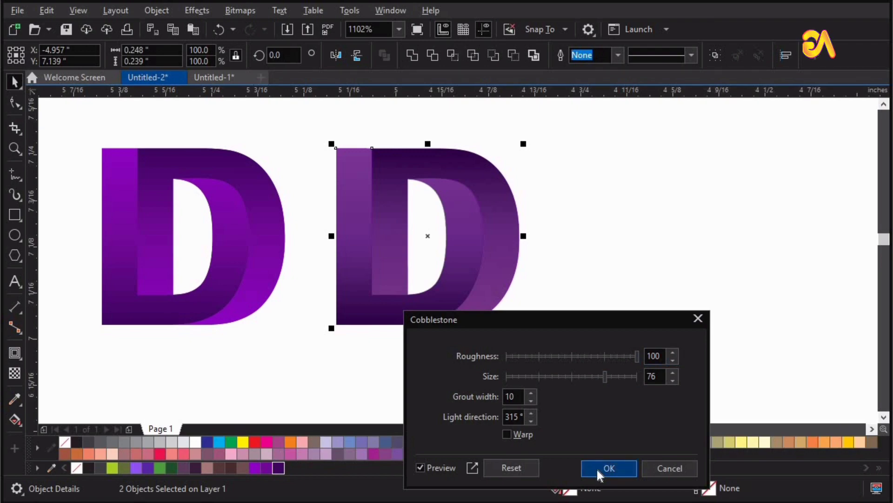
click(609, 468)
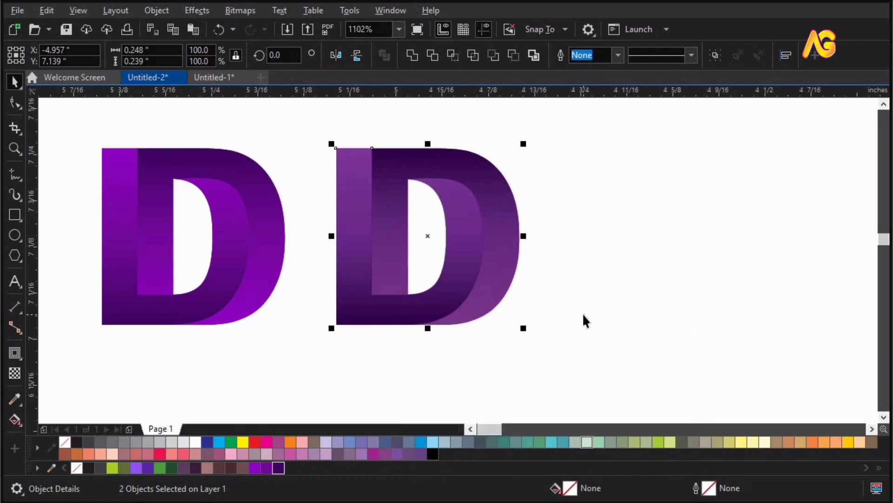
click(820, 236)
key(F4)
drag(817, 238, 827, 237)
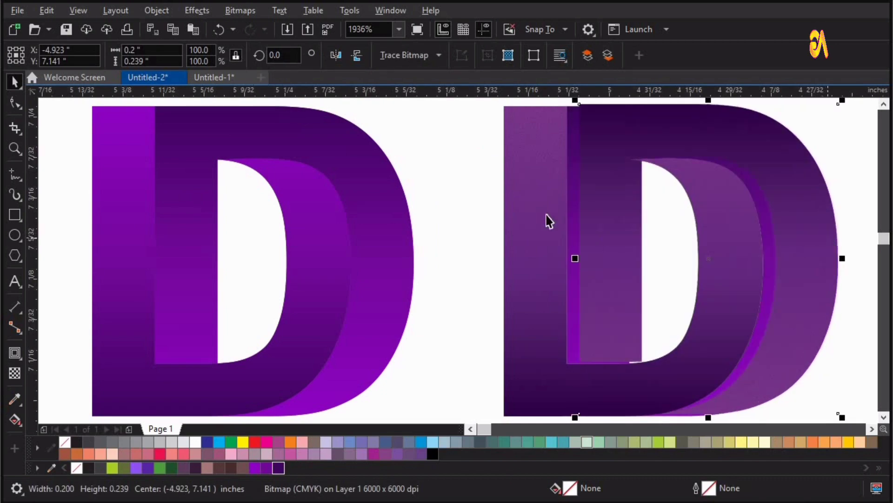
key(ctrl+z)
Set the transparency merge mode of both textured D bitmaps to Overlay and inspect the texture up close.
shift+click(538, 195)
drag(538, 195, 480, 198)
key(ctrl+z)
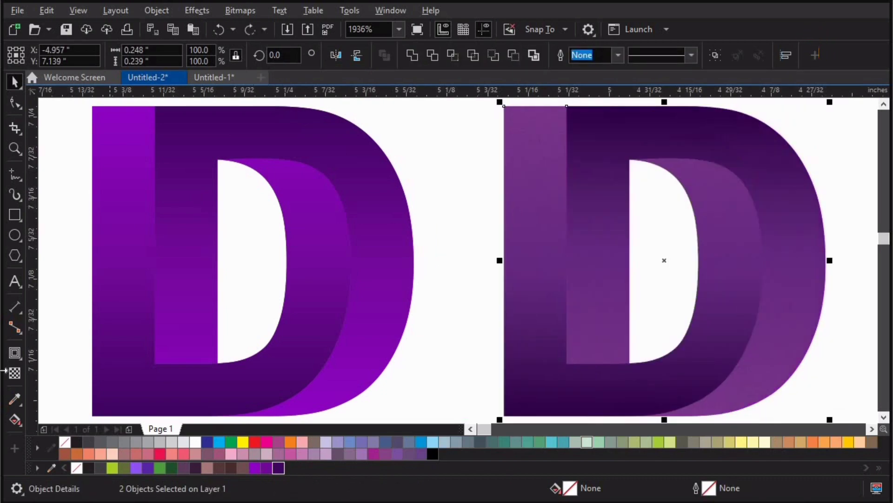
click(11, 375)
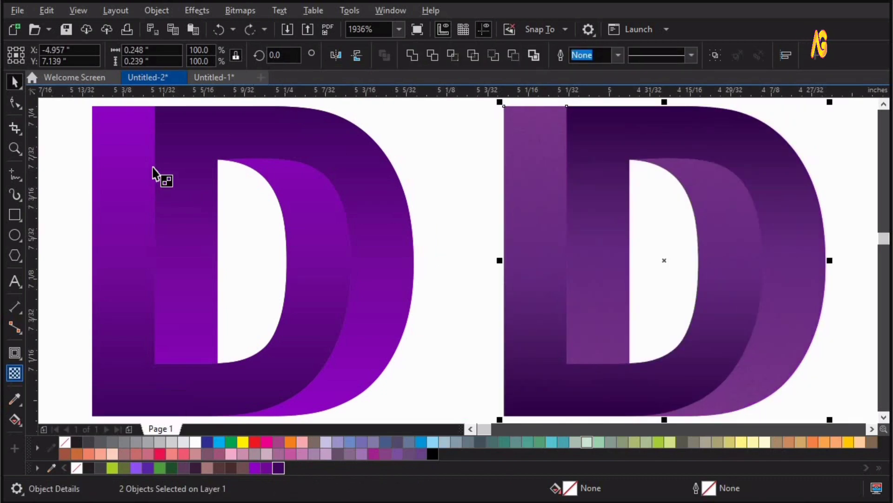
click(170, 60)
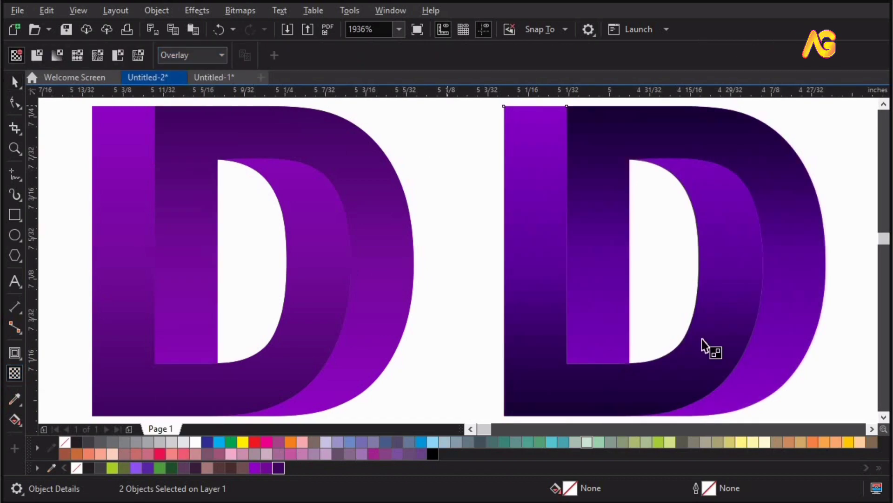
key(z)
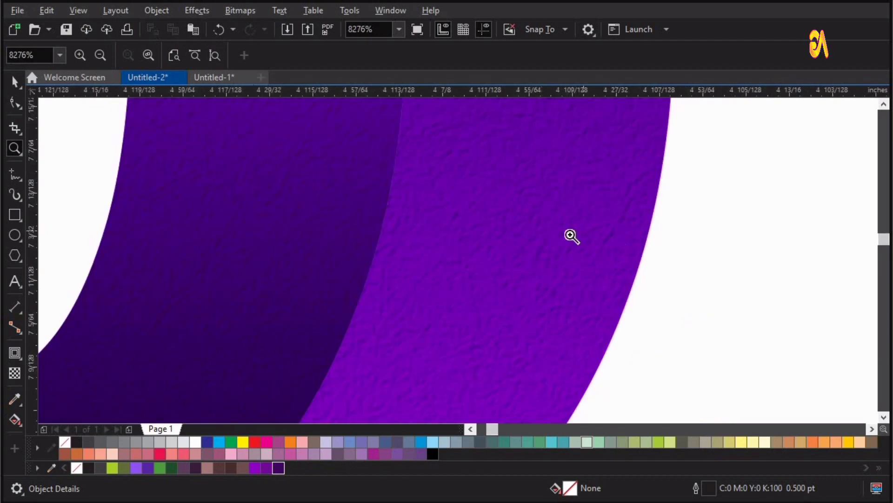
right_click(718, 251)
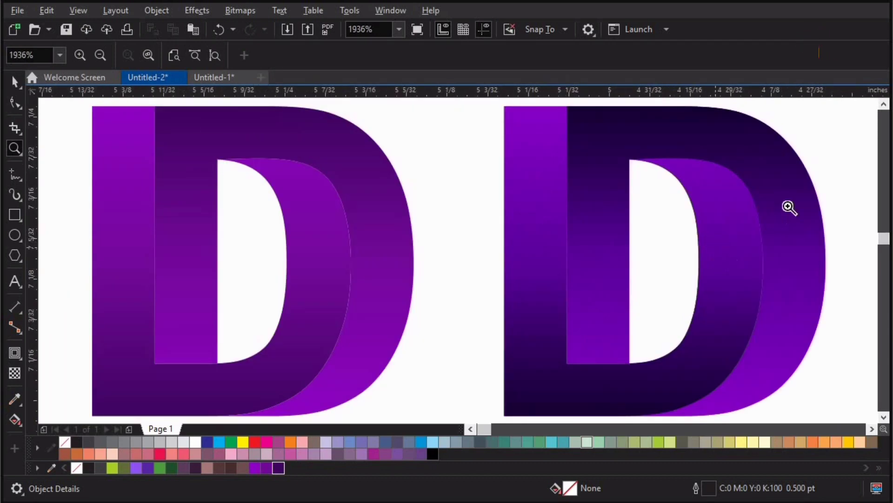
drag(790, 207, 721, 260)
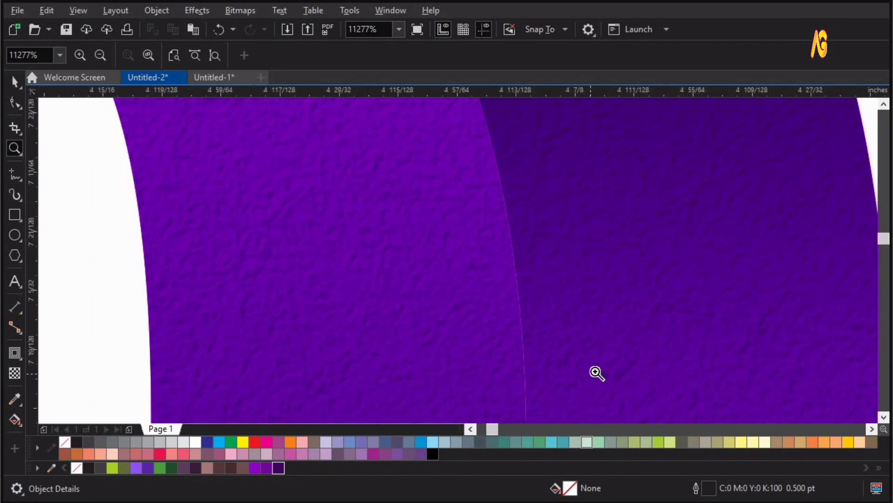
right_click(455, 223)
Break the left logo's right D curve at the counter's upper-left corner node and delete the straight inner segment.
key(space)
key(ctrl+z)
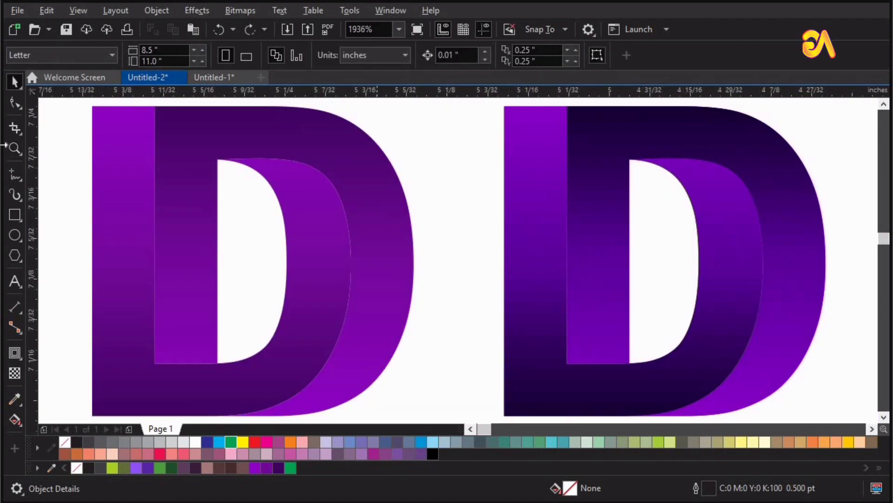
click(15, 104)
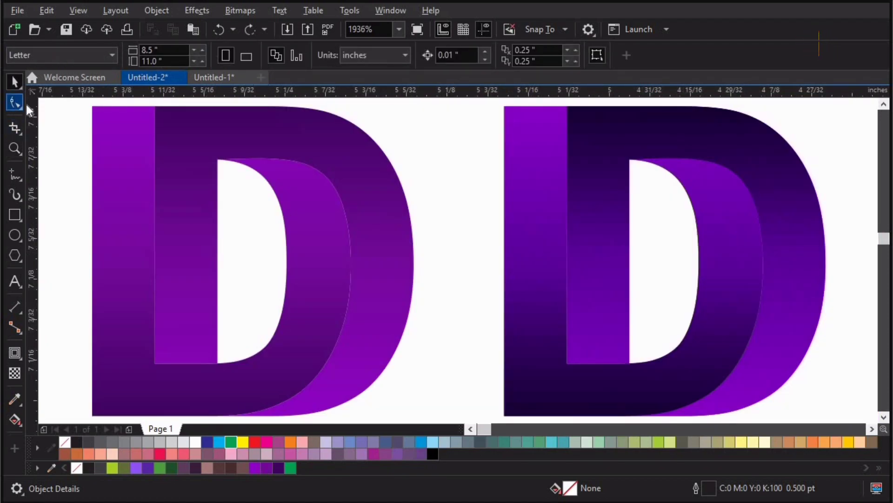
click(391, 244)
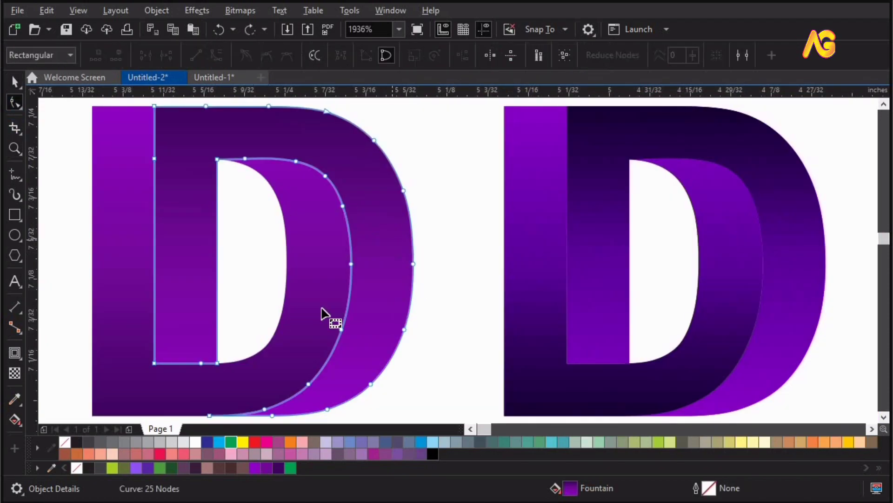
click(218, 160)
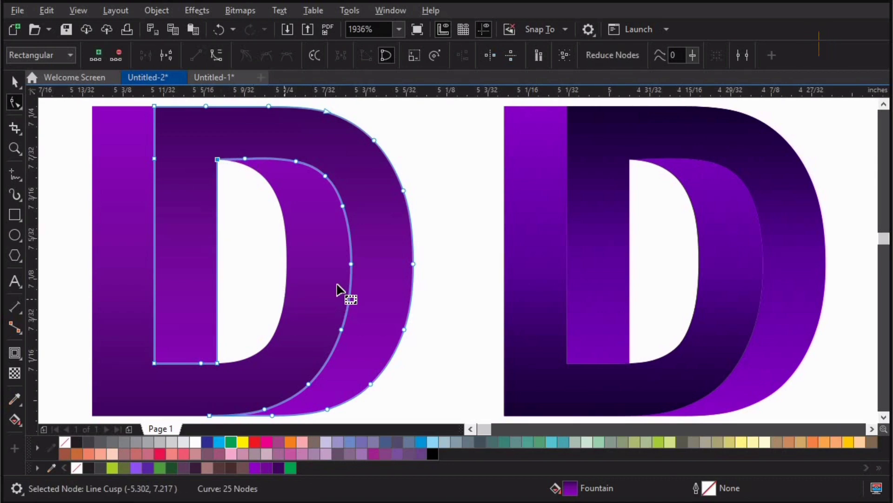
click(166, 55)
drag(217, 161, 179, 209)
key(Delete)
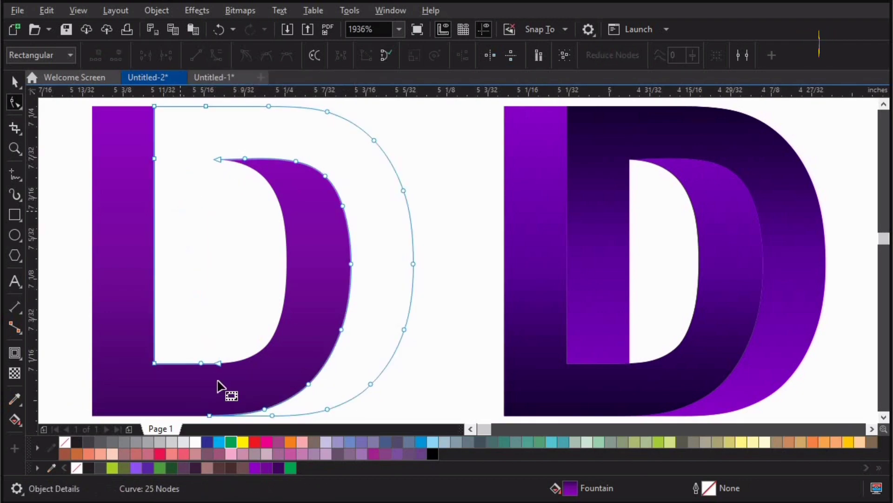
Break the same curve at its bottom node where the two Ds meet and delete the outer curve's lower nodes.
click(209, 416)
scroll(144, 95, down, 1)
click(166, 57)
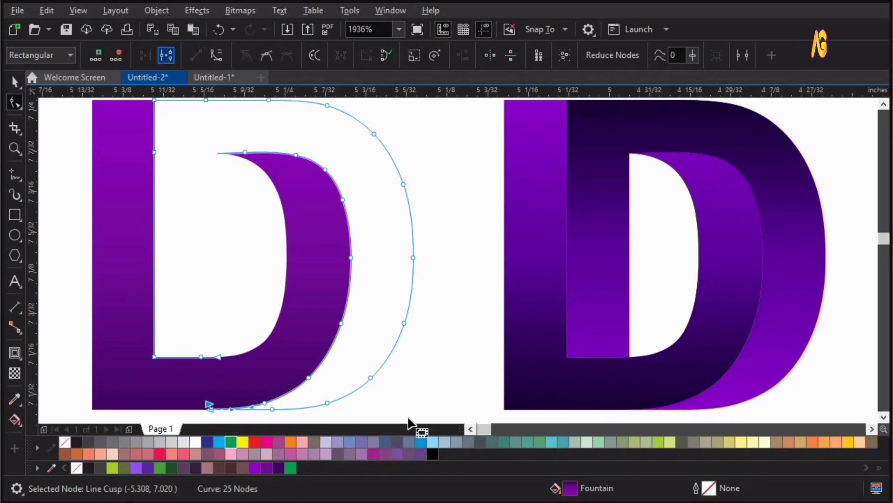
drag(241, 424, 418, 292)
key(Delete)
key(Delete)
key(Delete)
key(Delete)
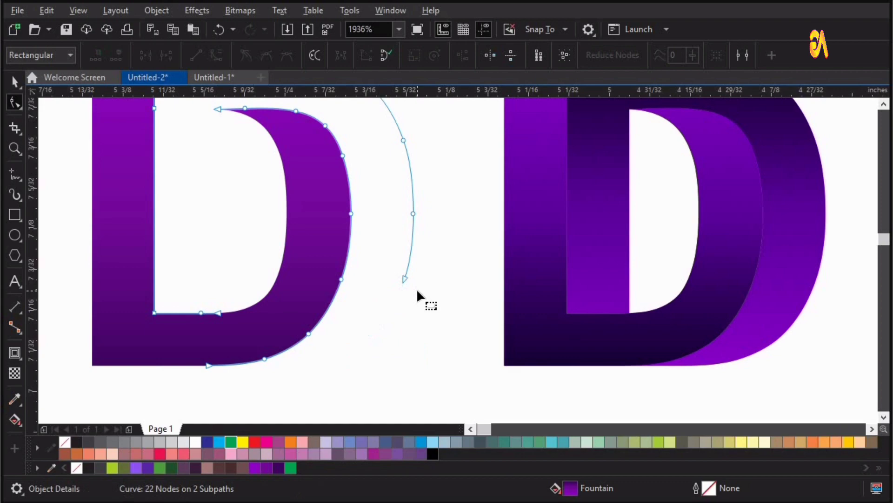
Give the opened curve a purple #8E05C2 outline with Hairline width.
scroll(381, 267, up, 1)
key(space)
click(350, 257)
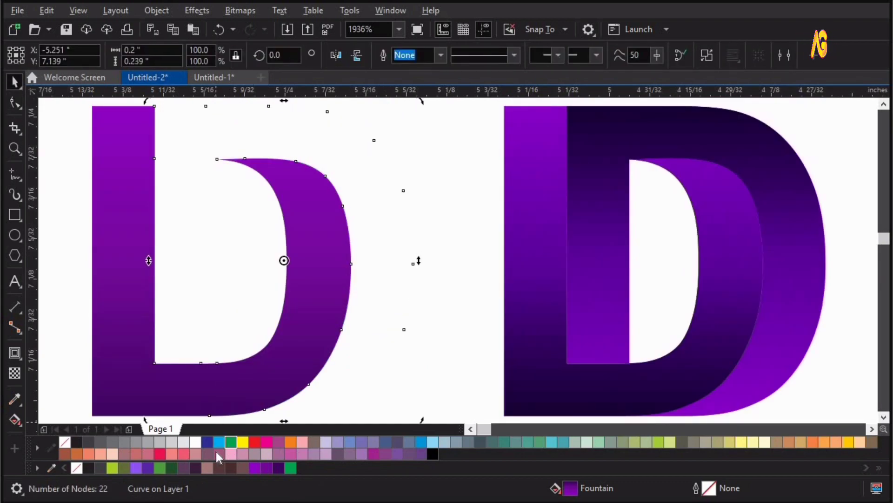
right_click(255, 467)
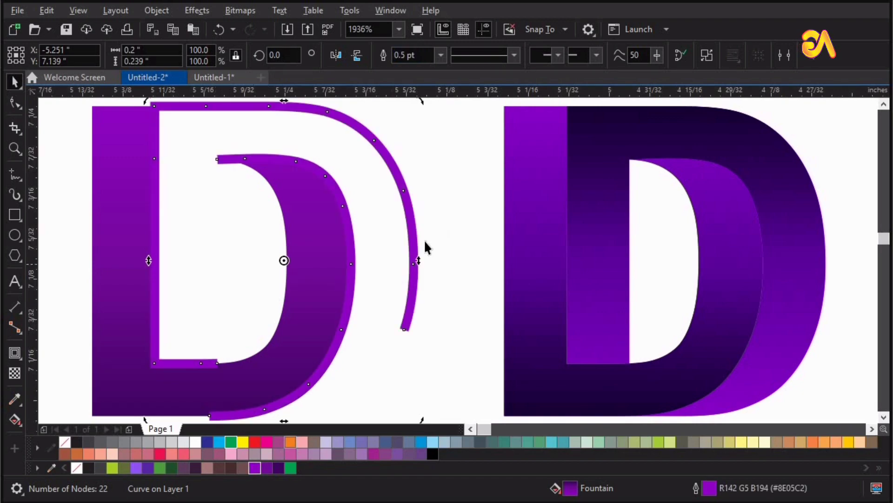
click(423, 240)
click(412, 241)
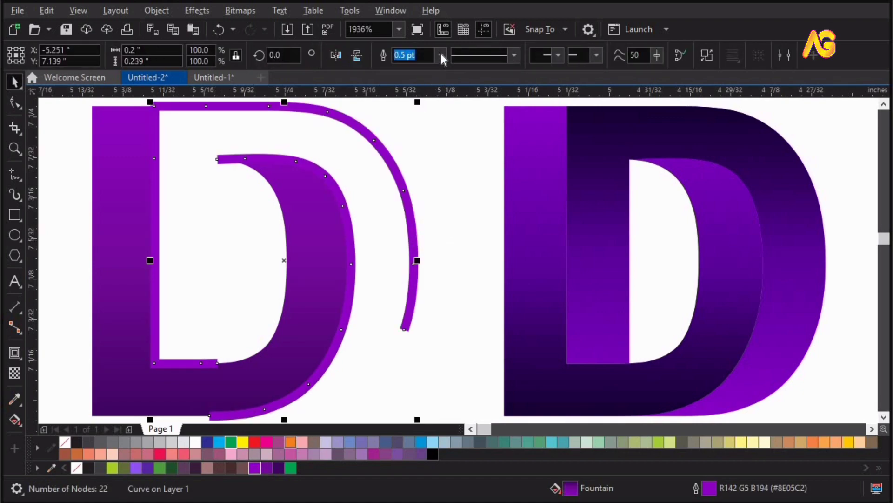
click(440, 55)
click(420, 81)
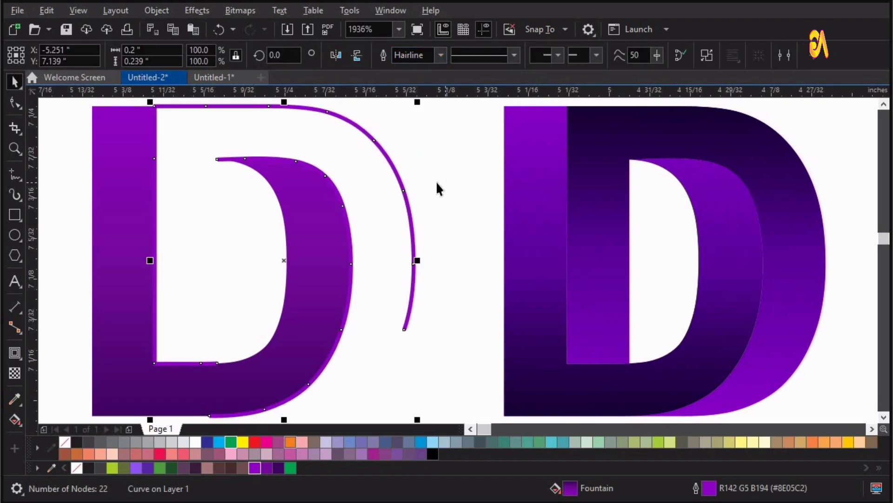
Break the purple-outlined curve apart into separate curves.
click(437, 180)
click(398, 176)
click(236, 55)
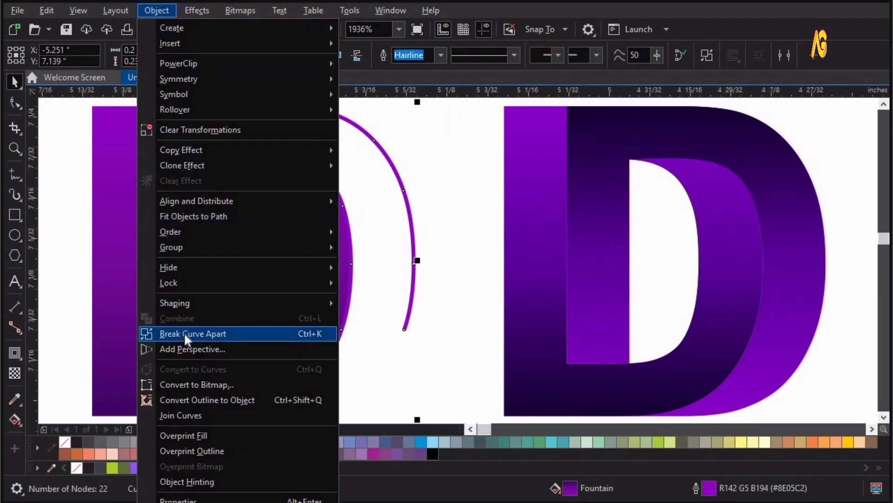
click(183, 332)
click(345, 352)
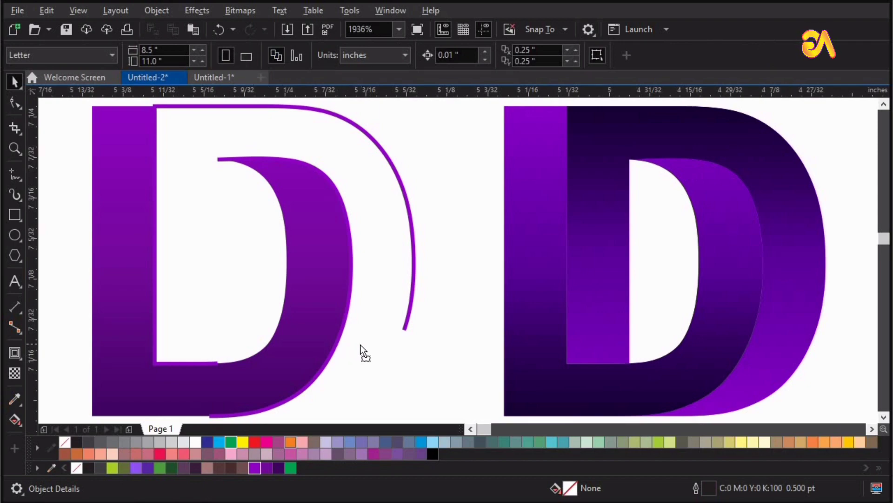
Place the separated inner curve along the right logo's matching inner D edge and give it a white outline.
drag(361, 345, 497, 188)
mouse_move(563, 163)
mouse_down()
mouse_move(627, 160)
mouse_move(657, 181)
mouse_up()
key(z)
drag(585, 130, 853, 407)
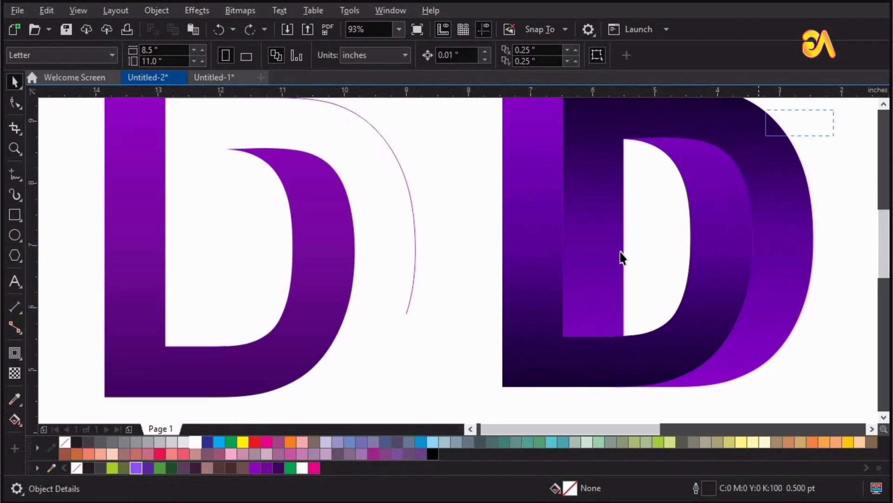
drag(623, 257, 565, 406)
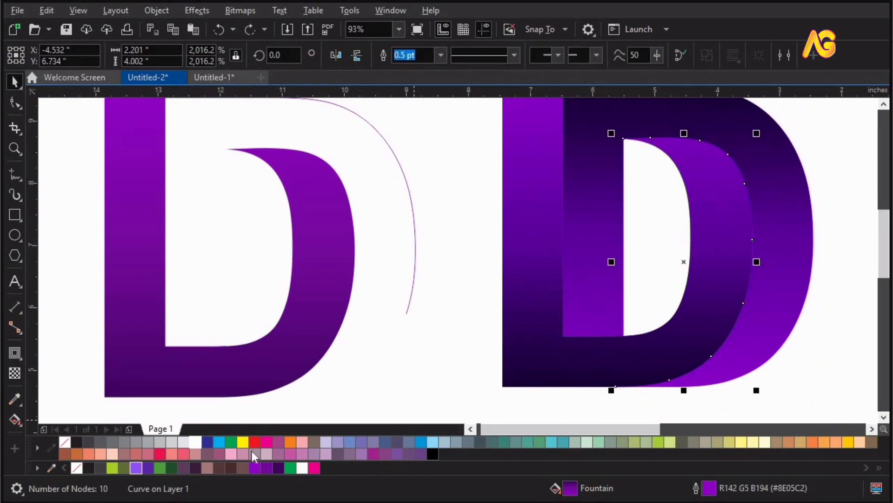
right_click(198, 440)
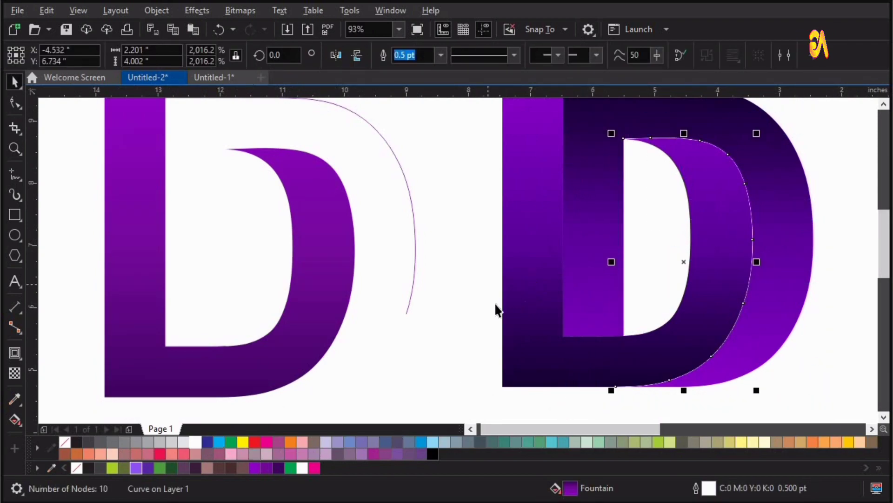
Draw a vertical line about 4 inches long along the right logo's edge between the two D stems and outline it white.
scroll(494, 309, up, 1)
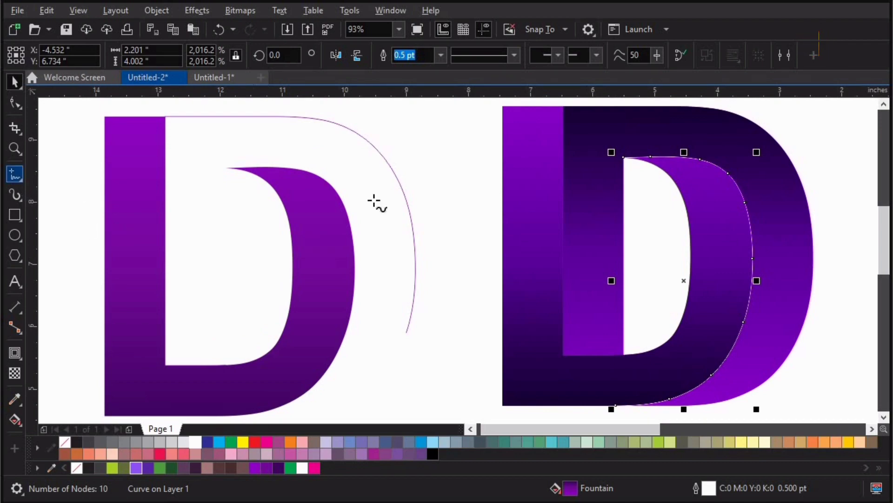
drag(563, 108, 535, 311)
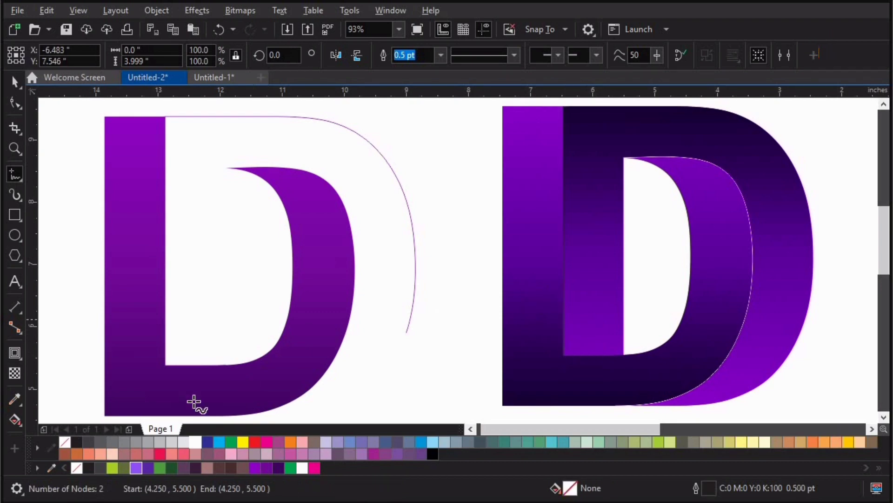
right_click(196, 441)
Delete the leftover left-hand logo and its remaining arc, keeping only the textured double-D logo.
scroll(473, 205, down, 3)
key(space)
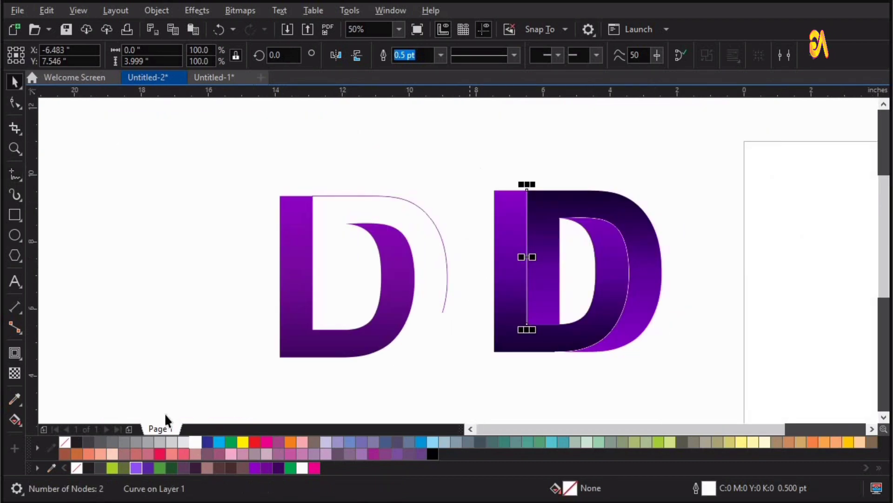
drag(165, 415, 472, 165)
key(Delete)
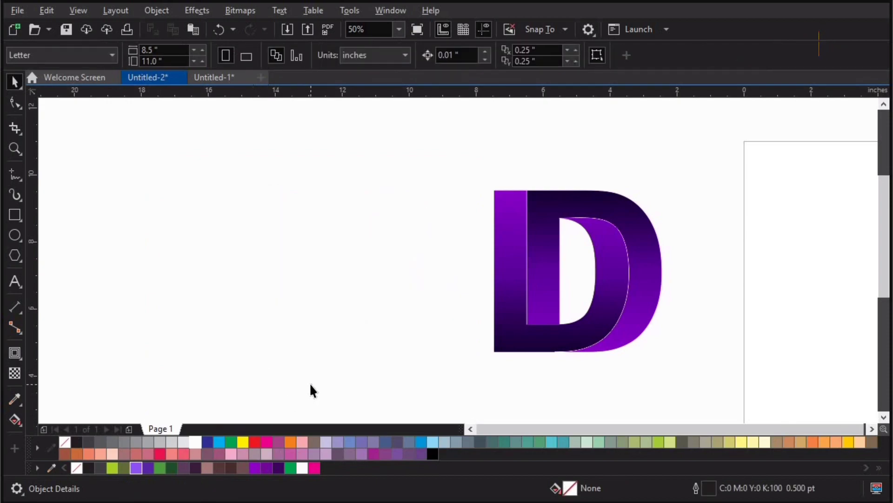
key(F4)
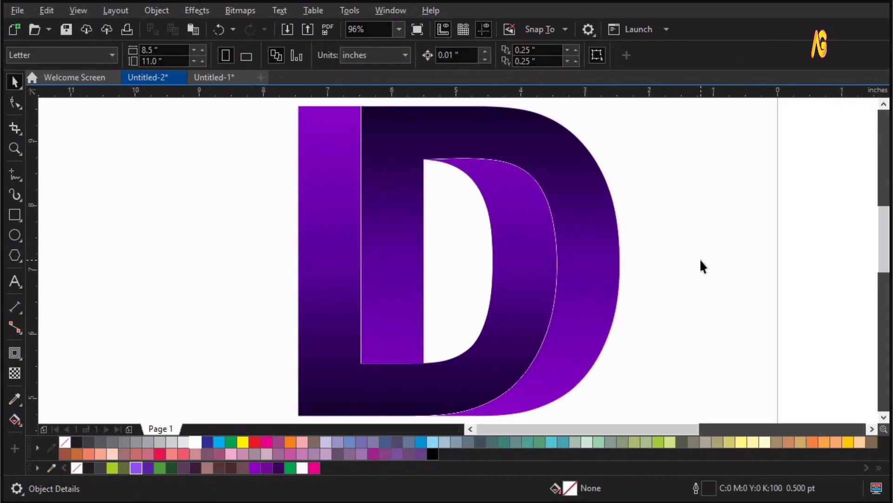